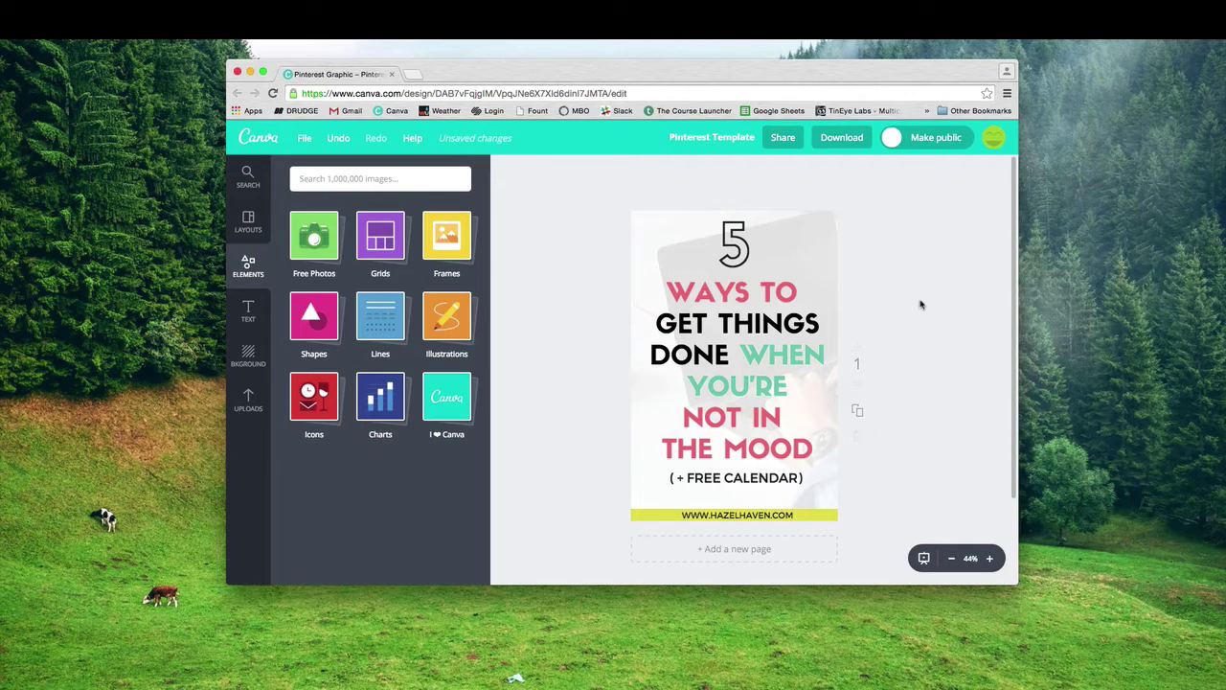
Load canva.com in a new browser tab and start a blank Pinterest Graphic design
click(412, 75)
text(canva.com/login)
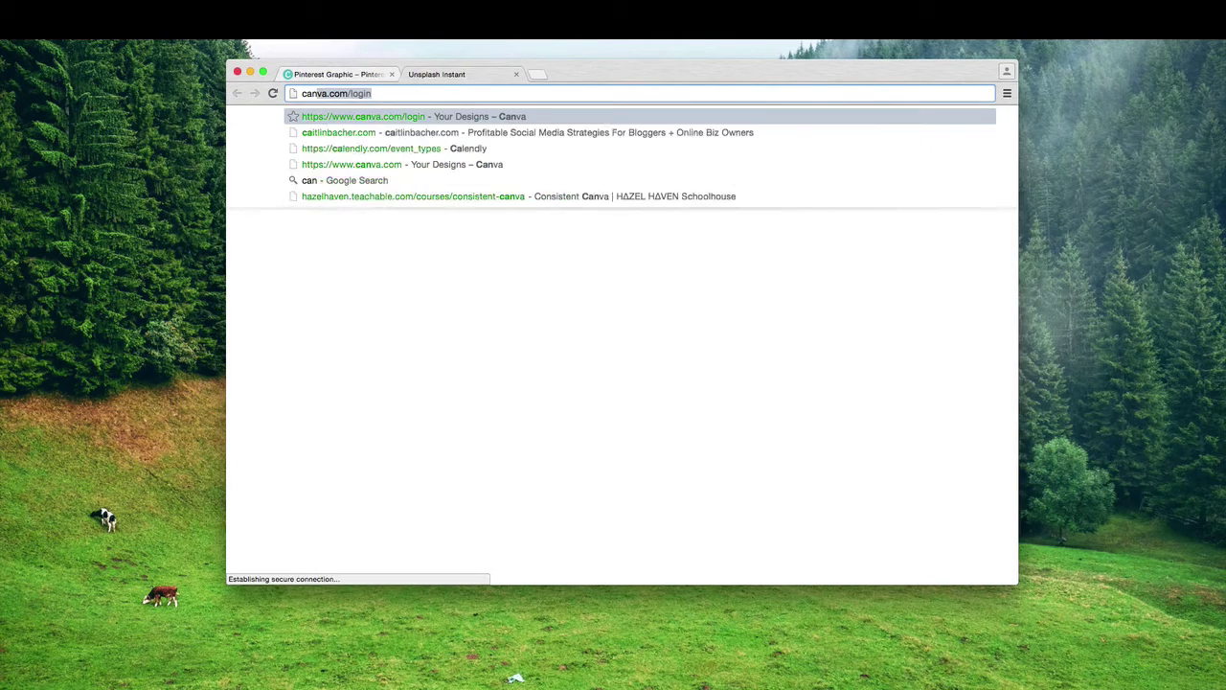
key(Return)
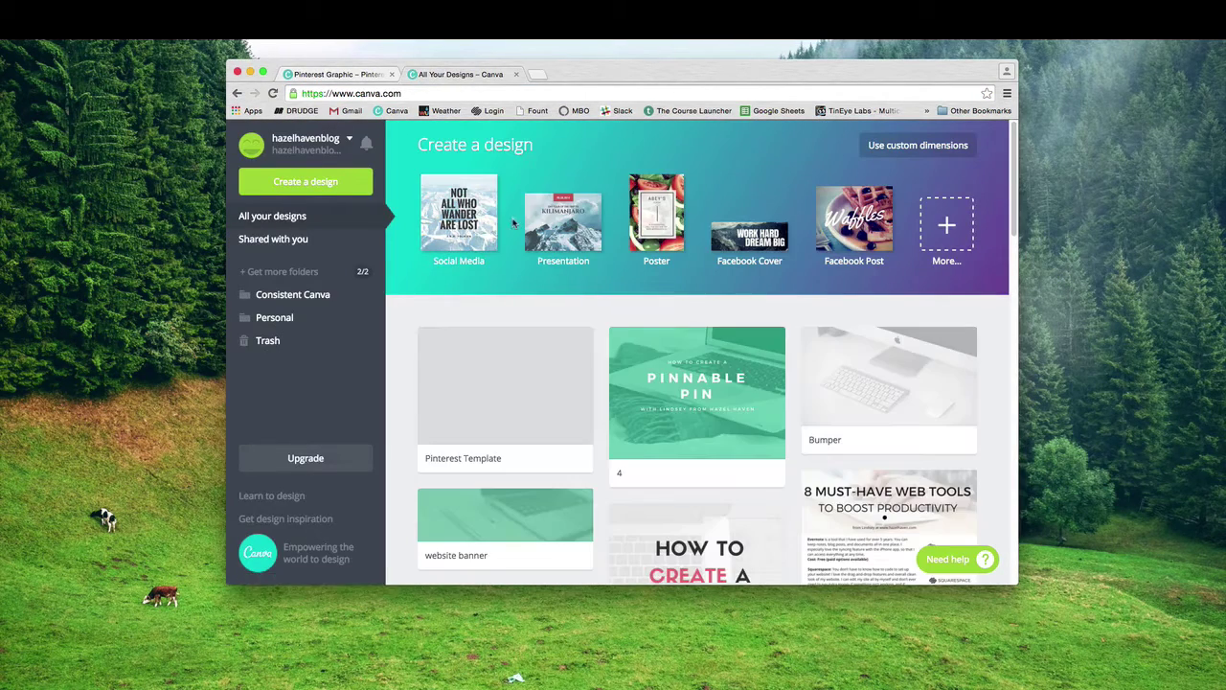
click(947, 230)
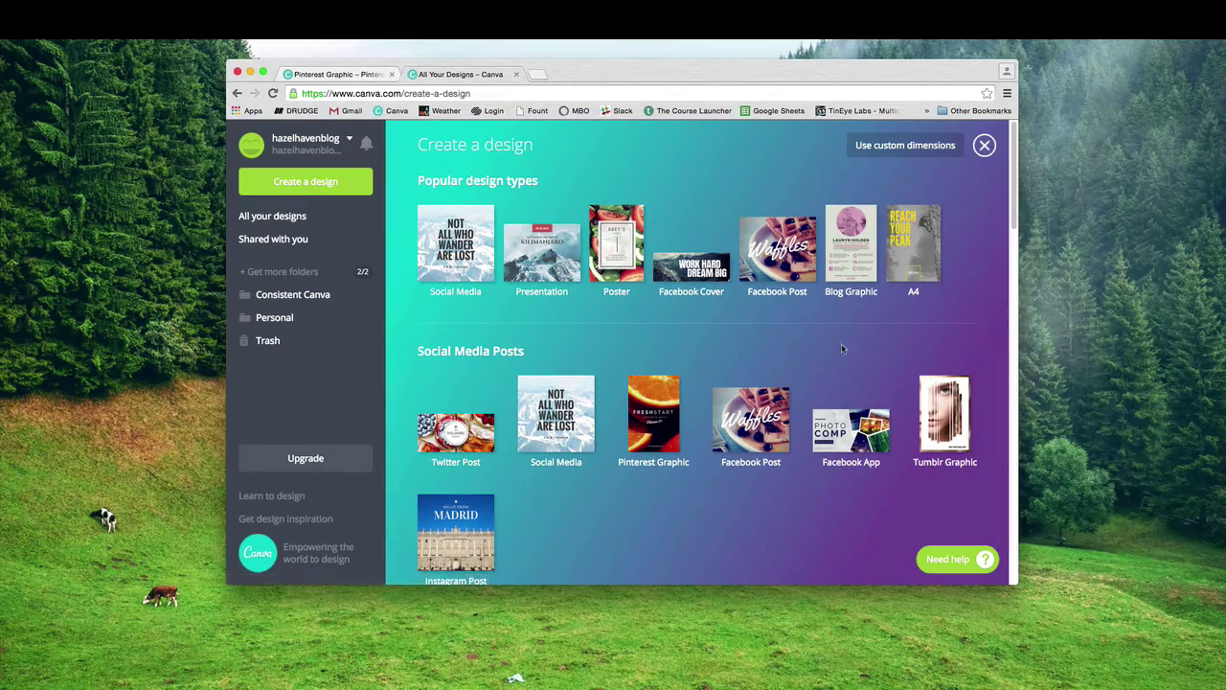
click(674, 432)
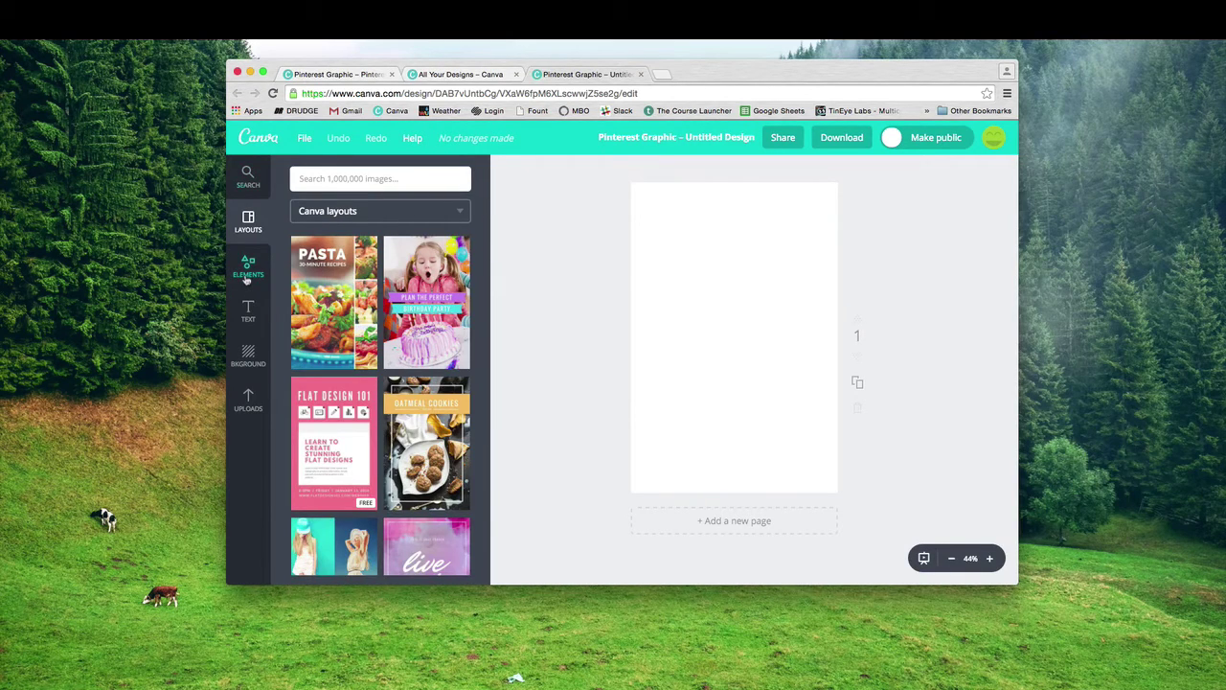
Add the free photo of hands typing on a laptop from Elements > Free Photos
click(247, 275)
click(317, 243)
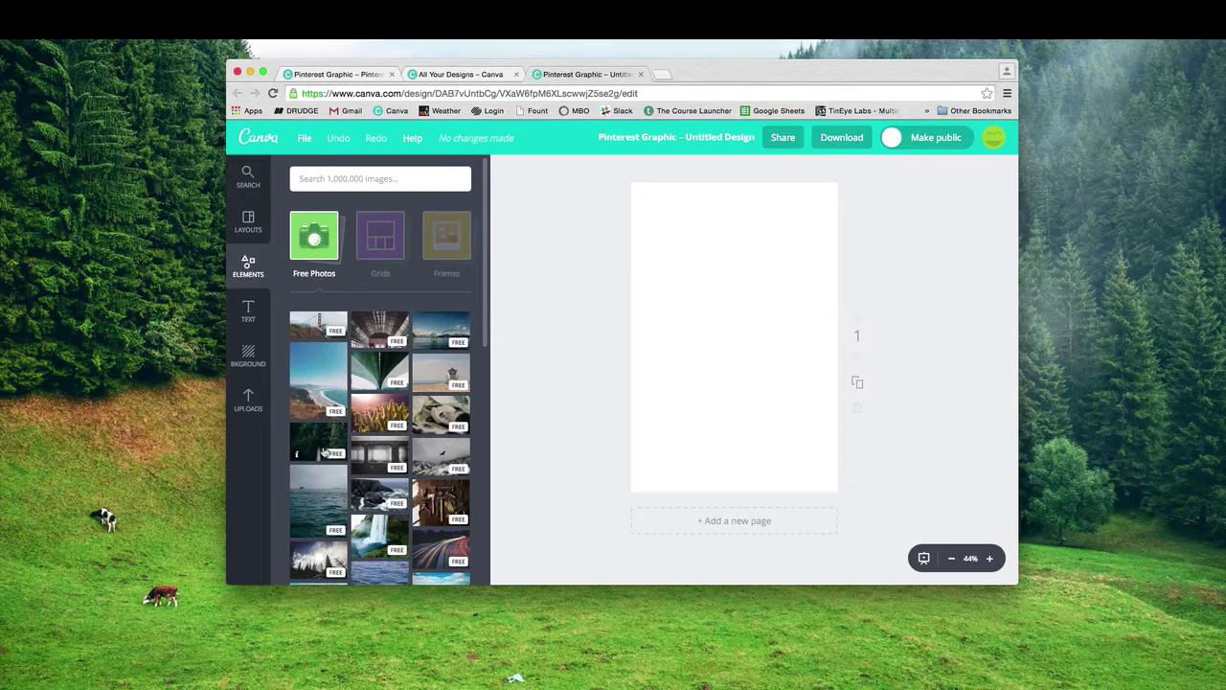
scroll(324, 453, down, 1)
scroll(324, 453, down, 2)
scroll(324, 452, down, 2)
scroll(324, 452, down, 1)
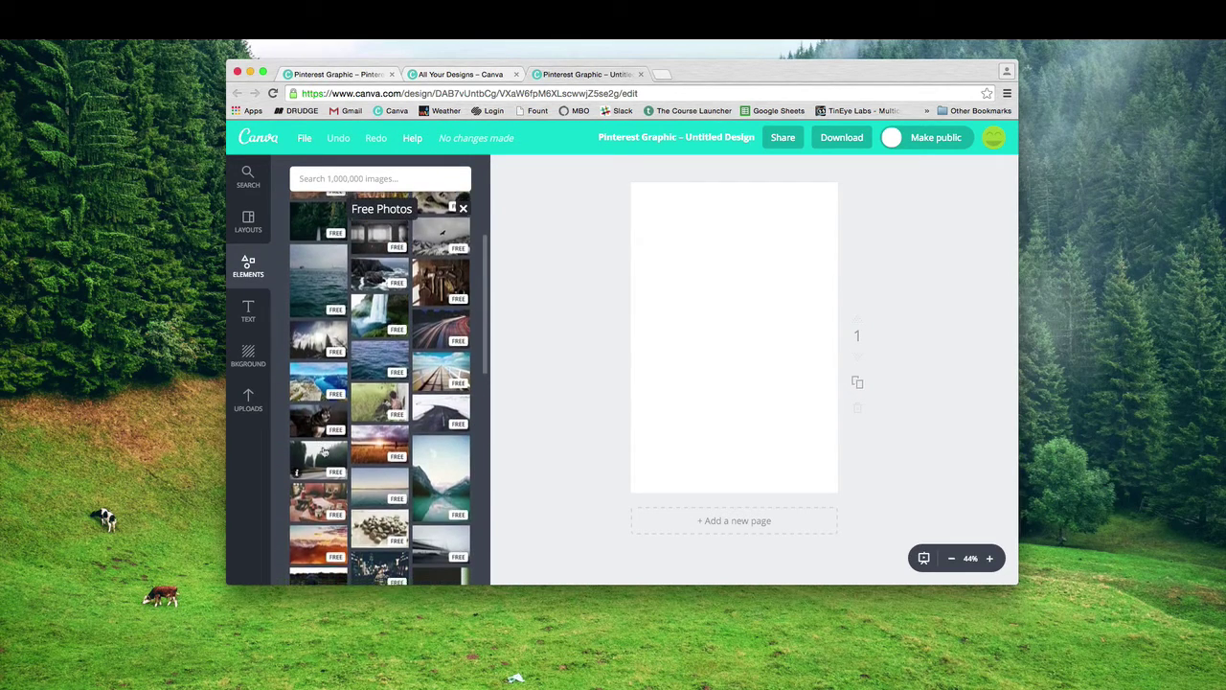
scroll(324, 452, down, 3)
click(441, 393)
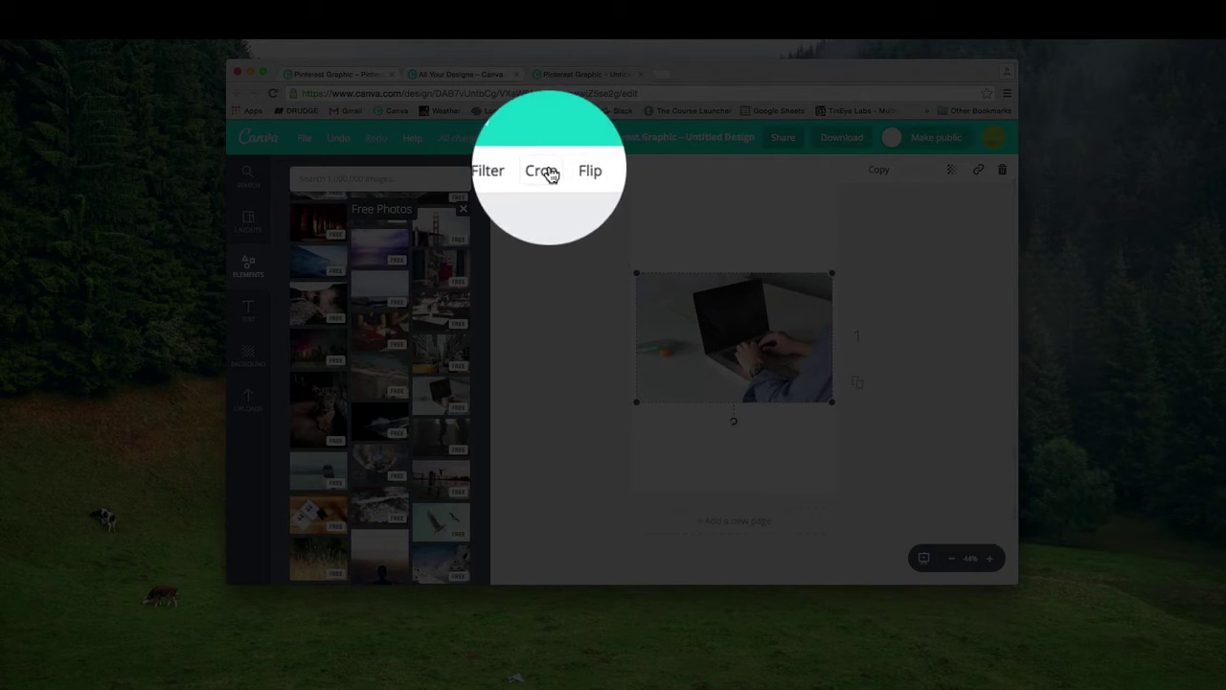
Start cropping the laptop photo, extending the crop area upward and downward
click(549, 174)
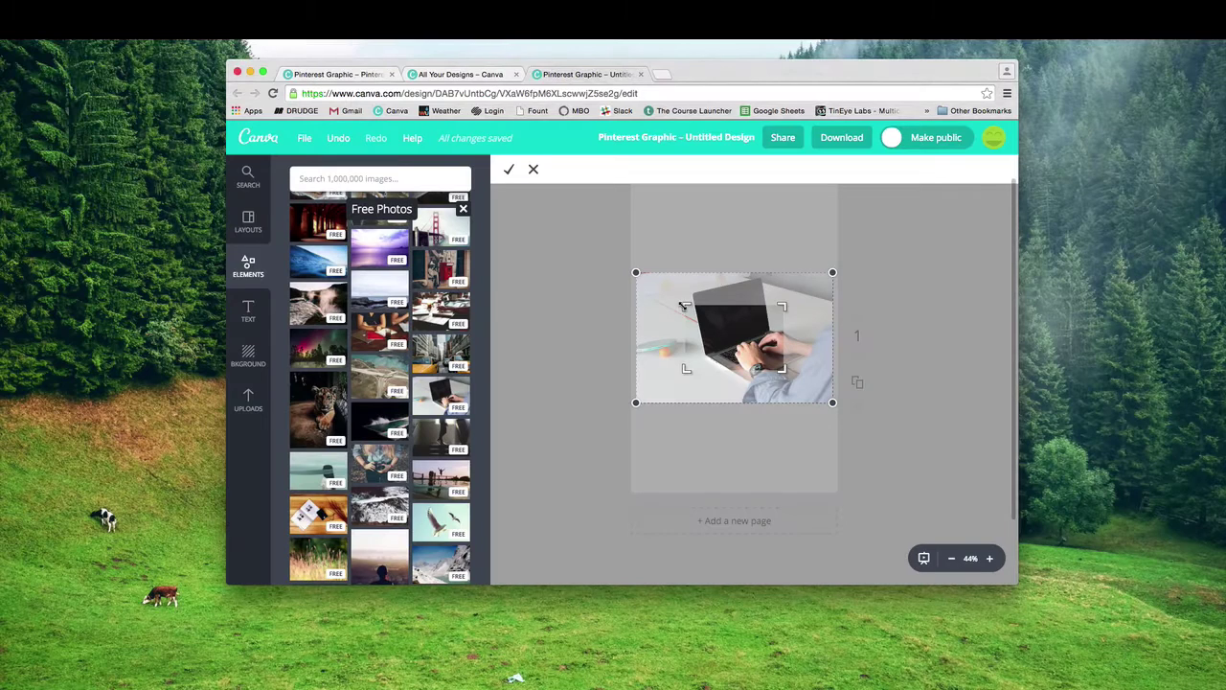
drag(683, 304, 689, 275)
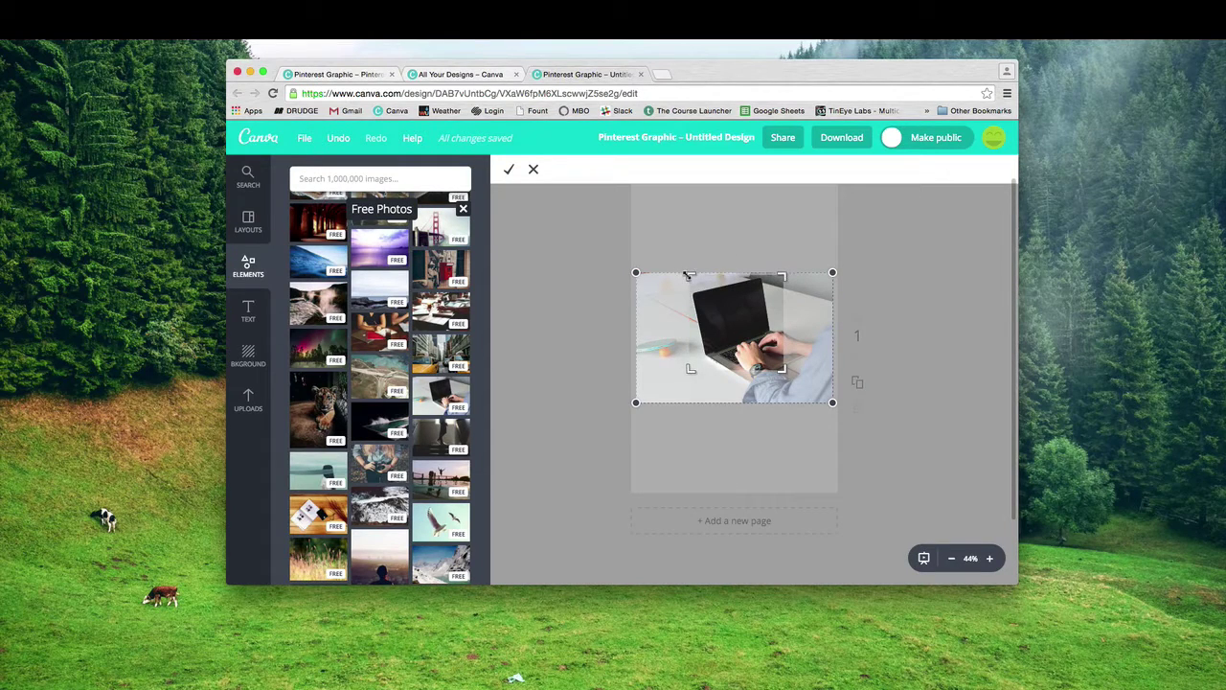
drag(689, 368, 693, 400)
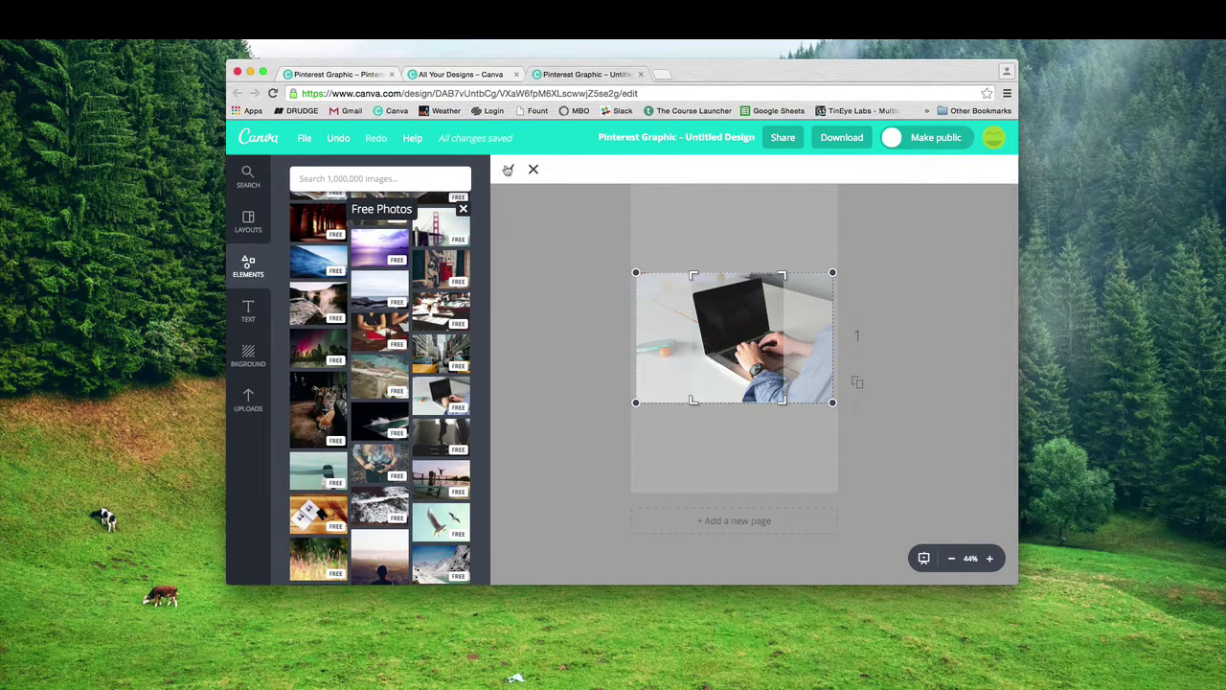
Apply the crop and enlarge the laptop photo past all page edges so it fills the page
click(509, 168)
drag(783, 275, 847, 185)
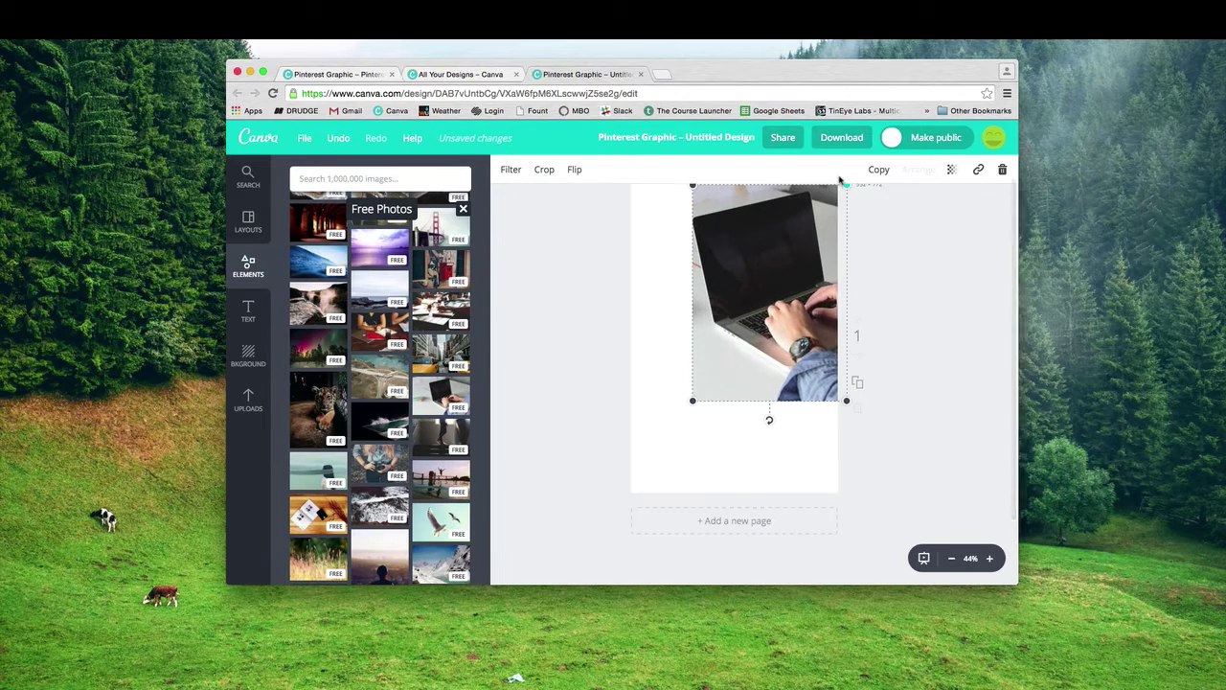
drag(693, 400, 616, 506)
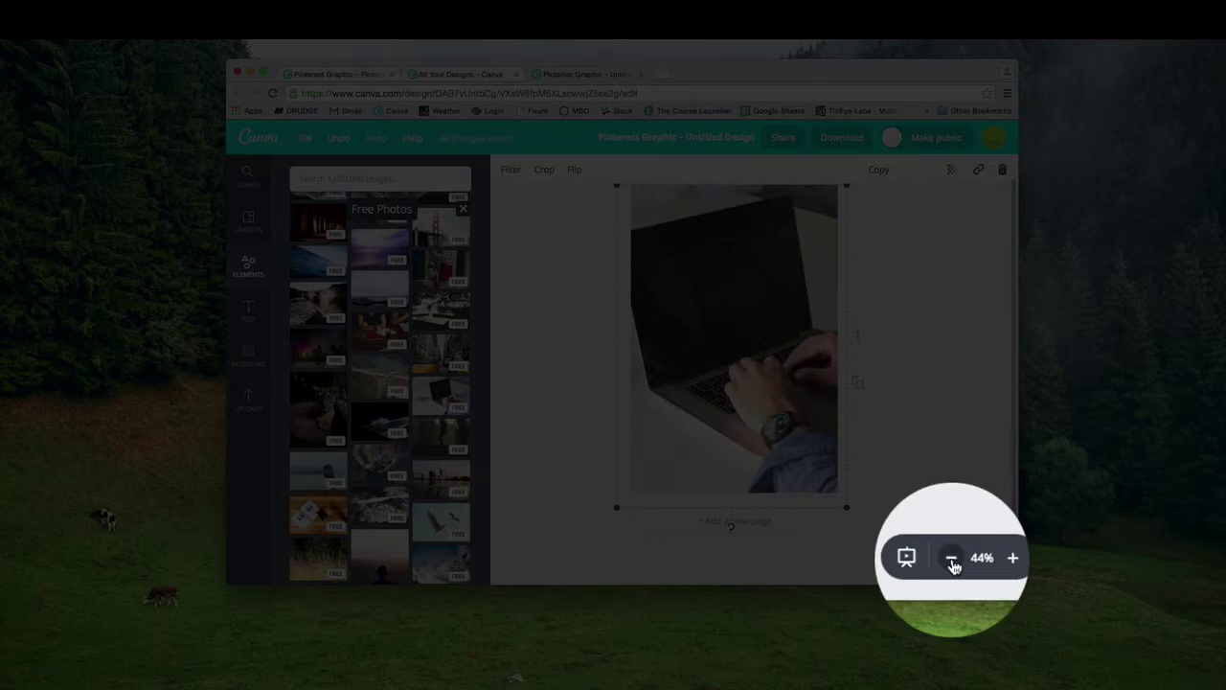
click(952, 558)
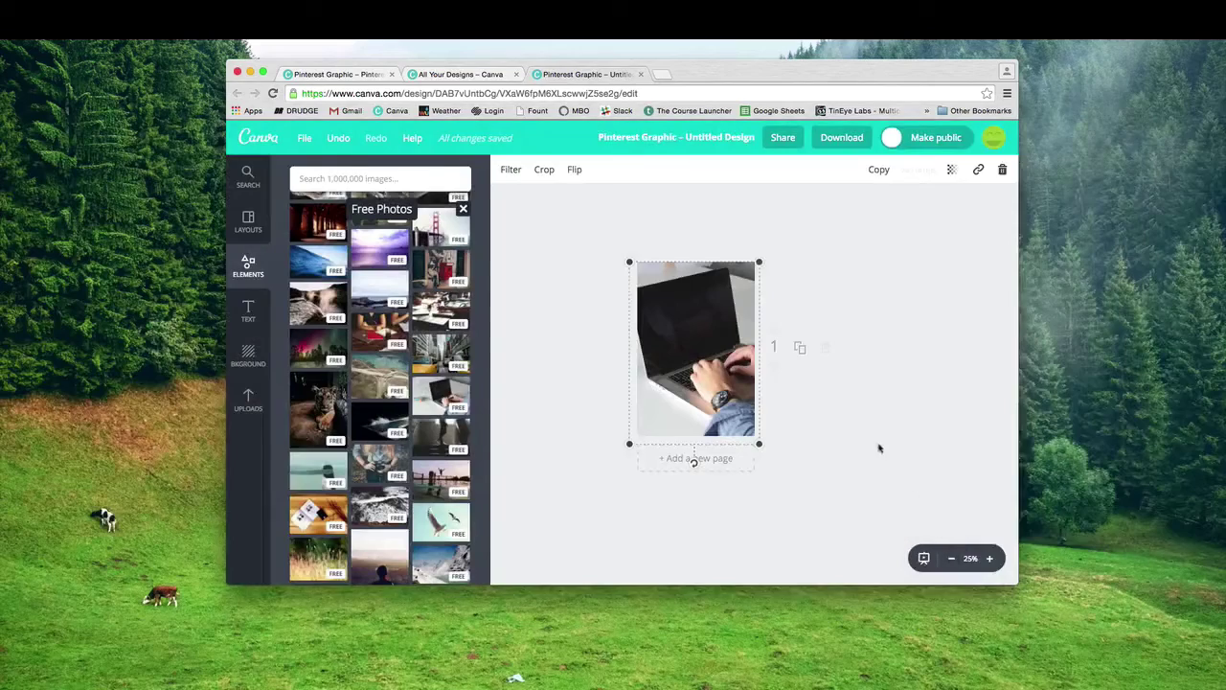
drag(760, 260, 769, 246)
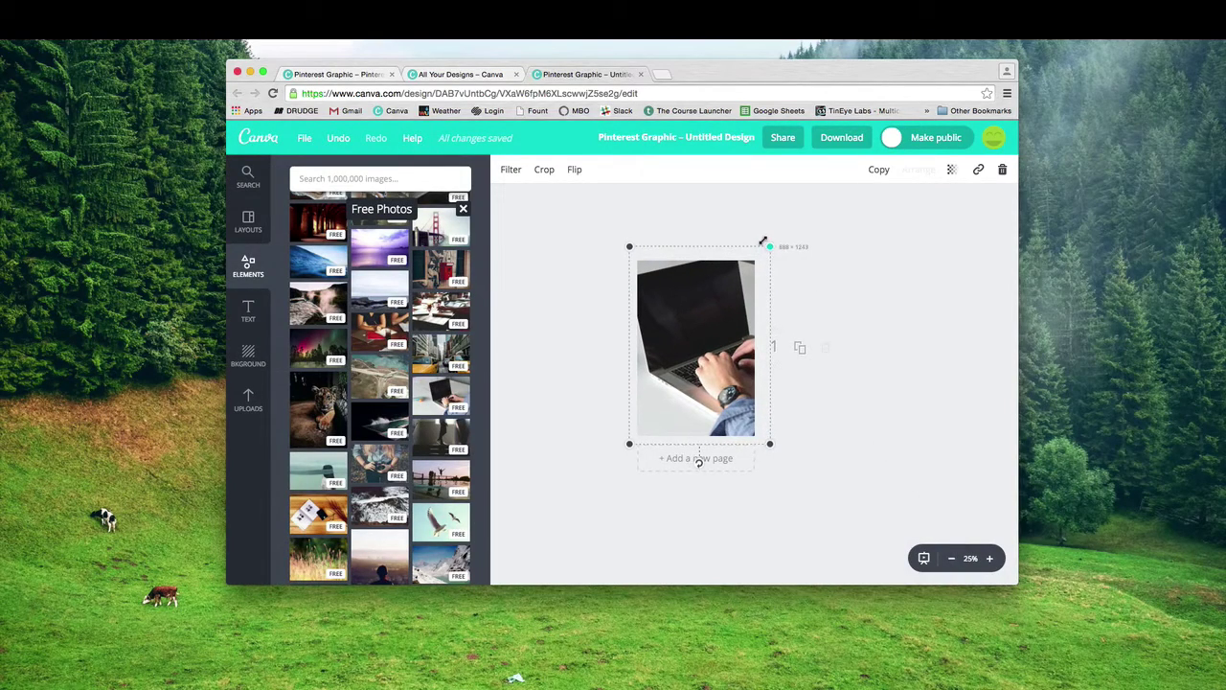
drag(719, 294, 715, 298)
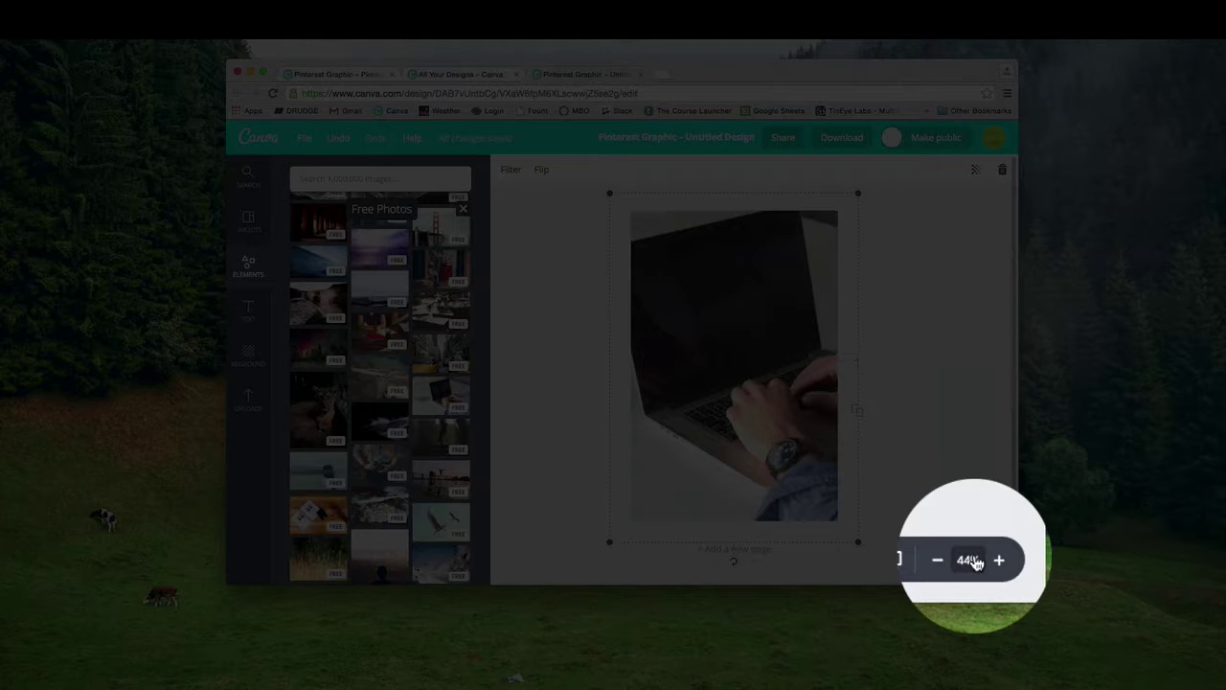
click(971, 557)
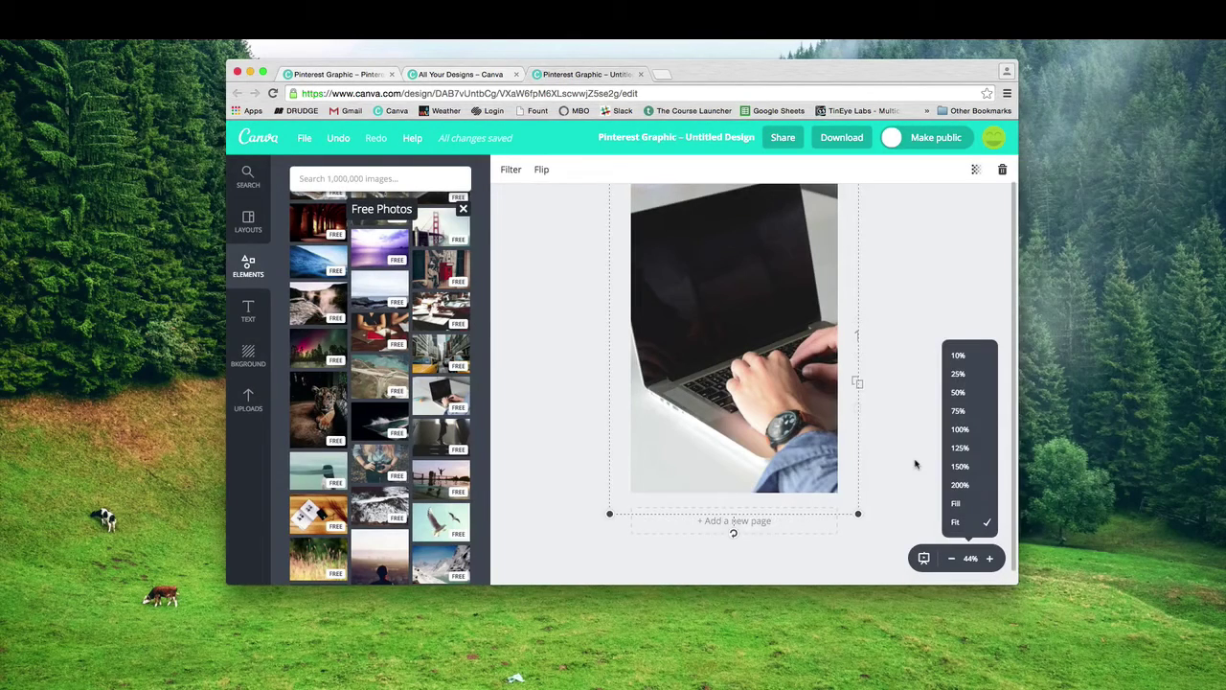
click(972, 523)
click(921, 422)
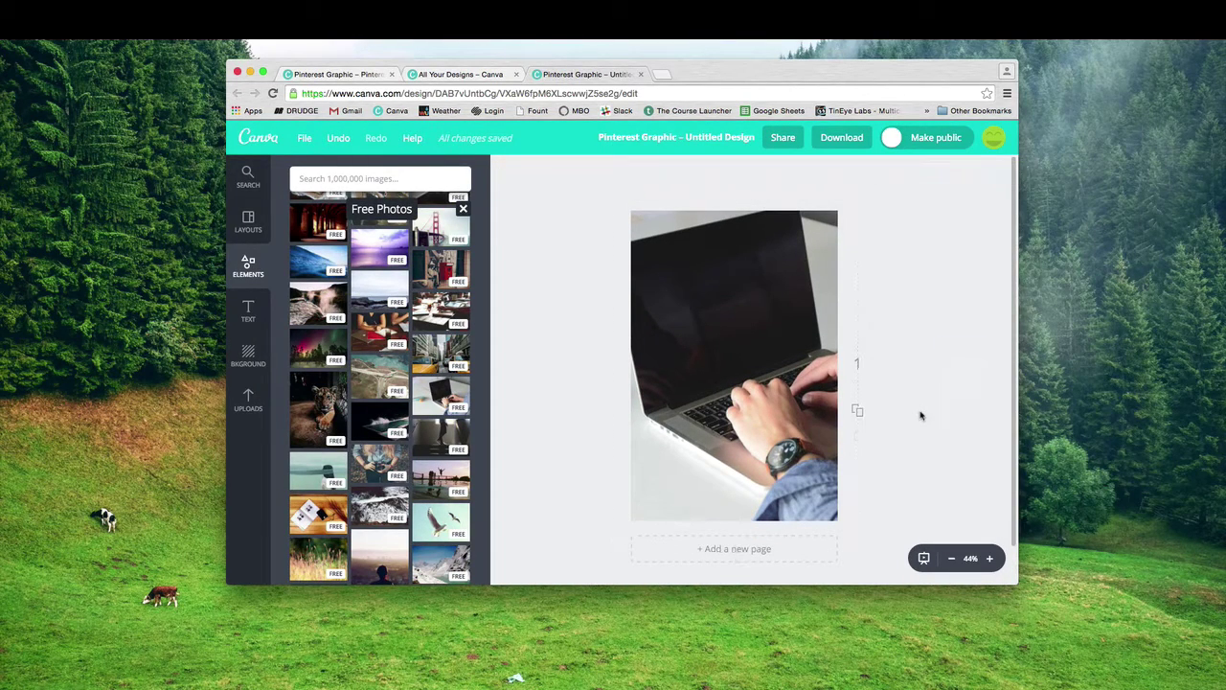
Add a white square from Shapes and stretch it to cover the whole page
click(249, 269)
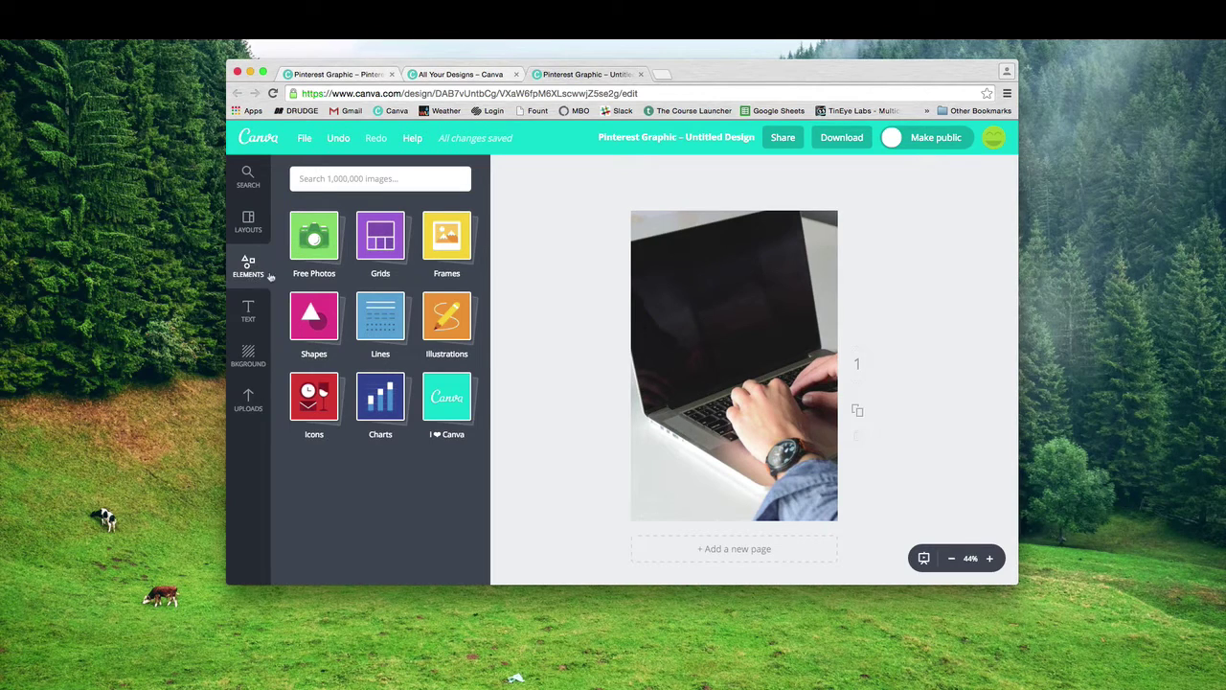
click(315, 316)
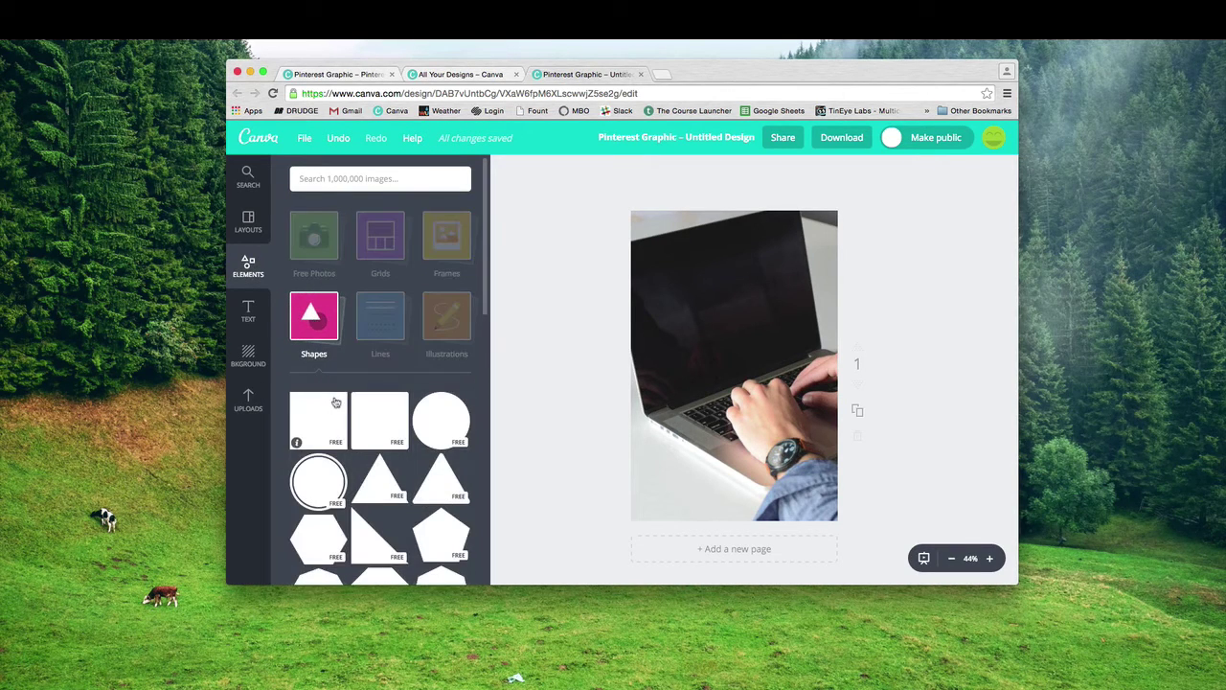
click(319, 417)
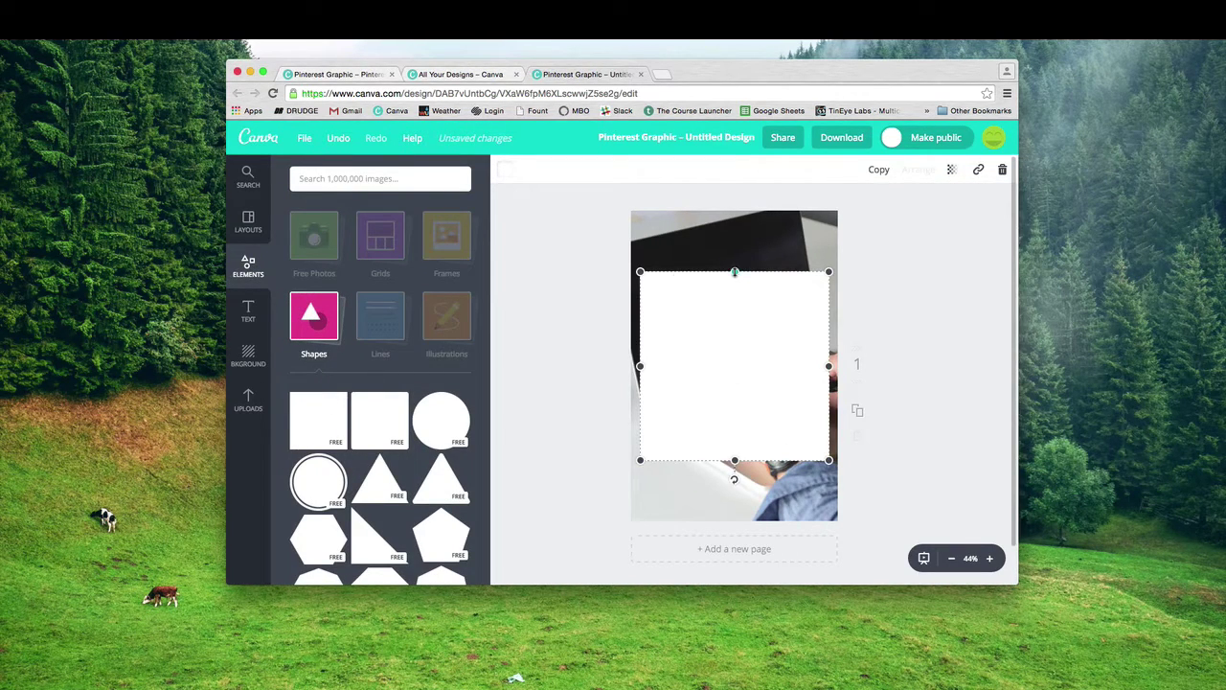
drag(735, 272, 735, 203)
drag(734, 459, 735, 554)
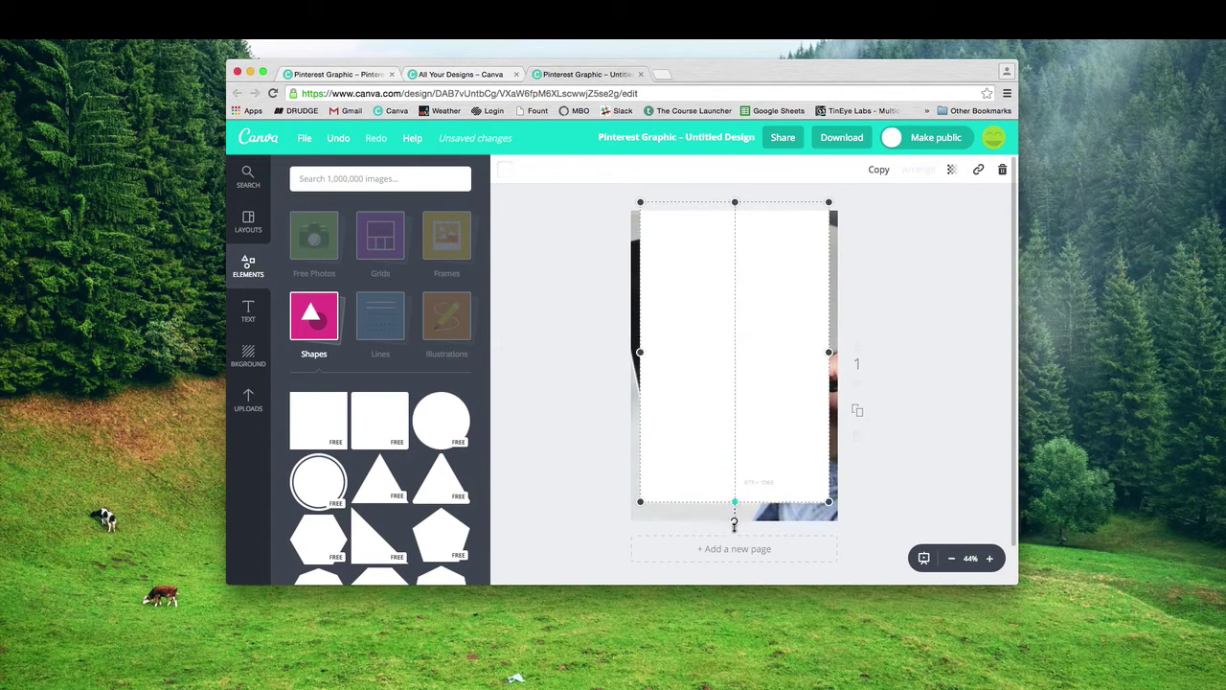
drag(625, 377, 563, 378)
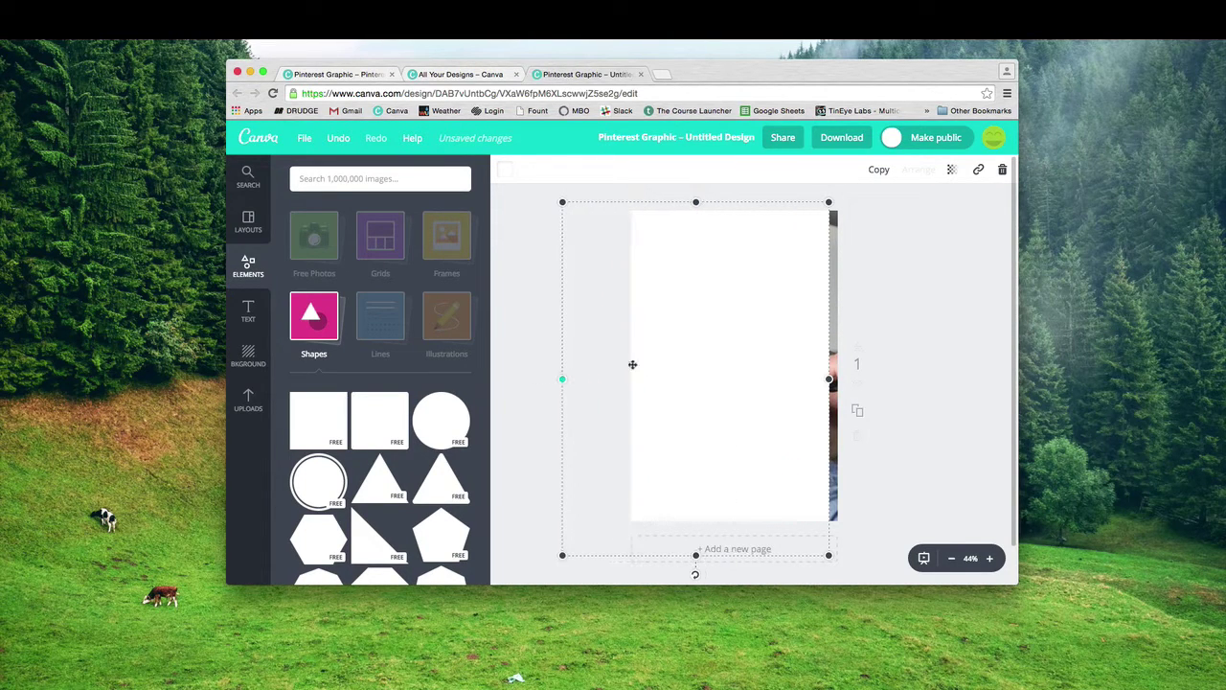
mouse_move(830, 379)
mouse_down()
mouse_move(893, 378)
mouse_move(878, 379)
mouse_up()
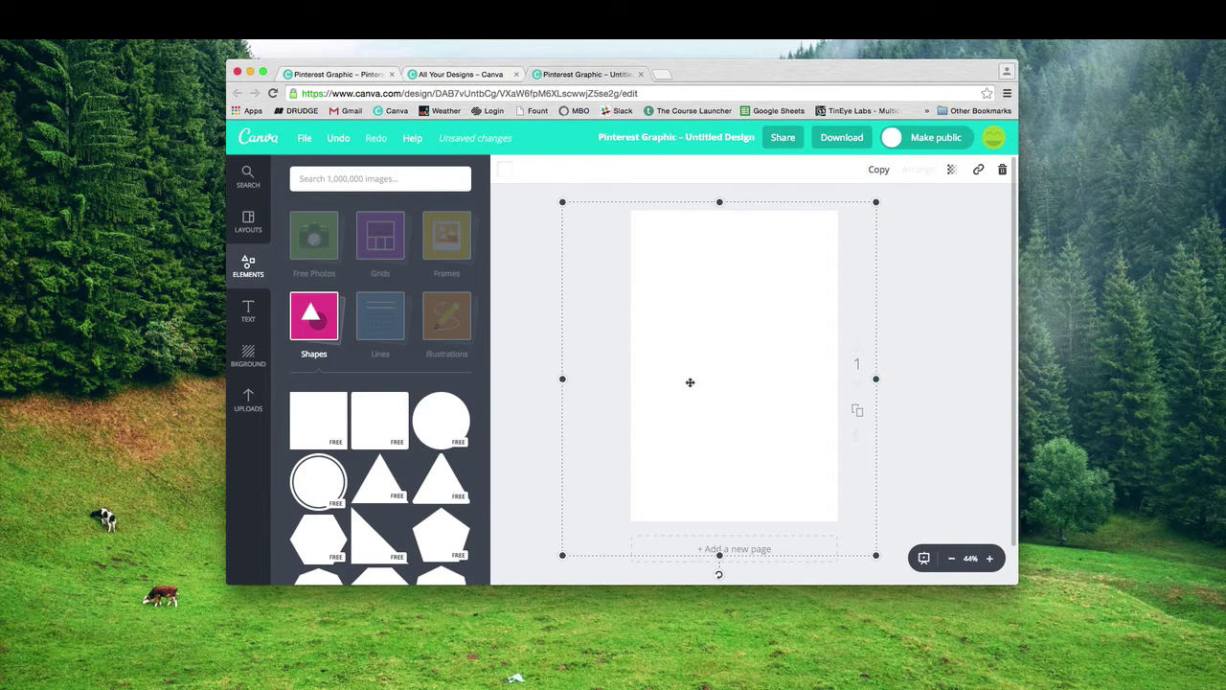
drag(564, 379, 592, 380)
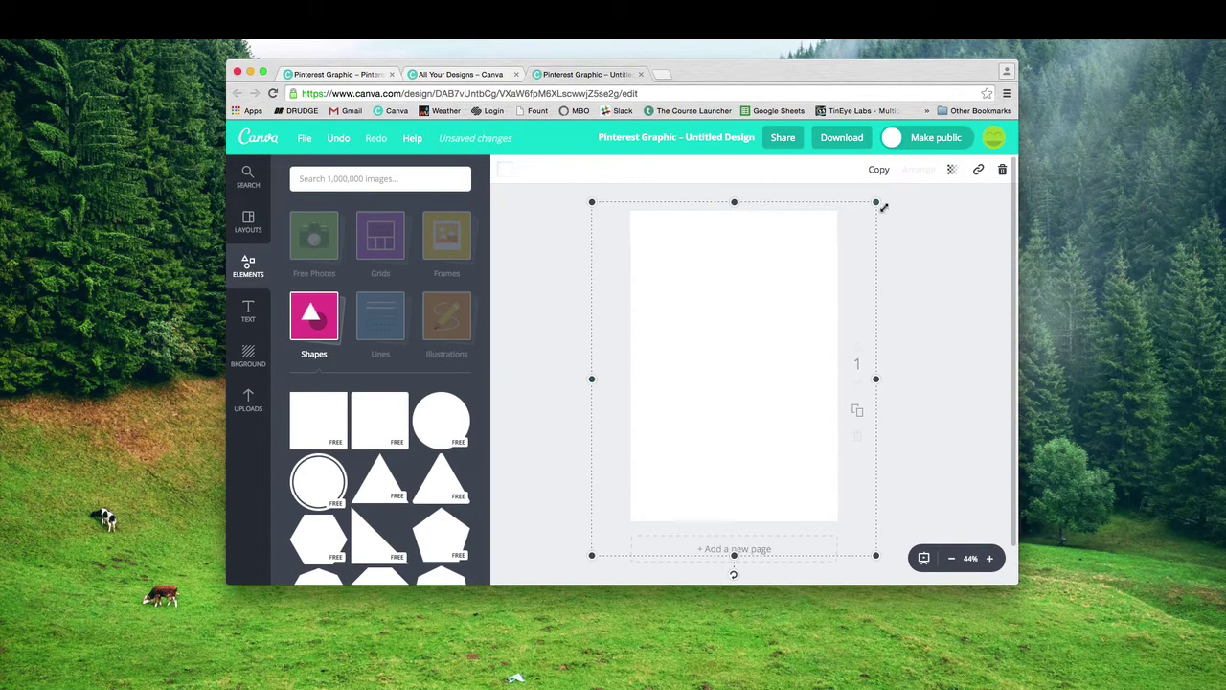
Set the white square's transparency to about 85 so the photo shows faintly
click(952, 171)
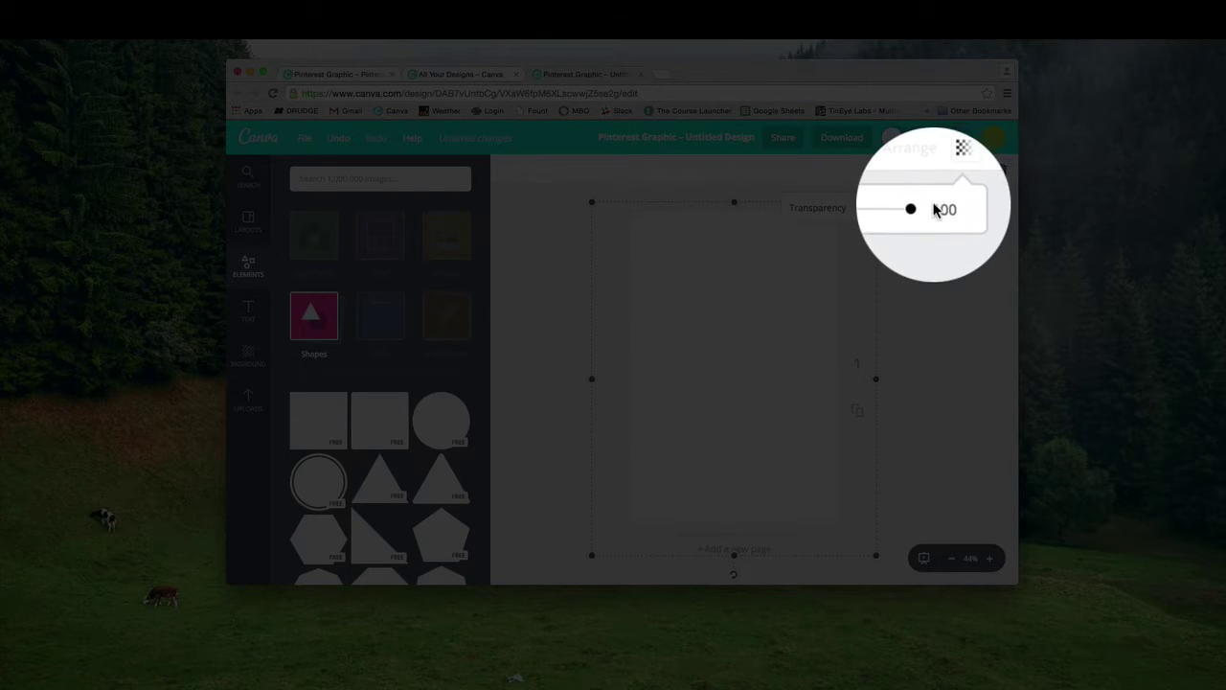
drag(919, 211, 914, 211)
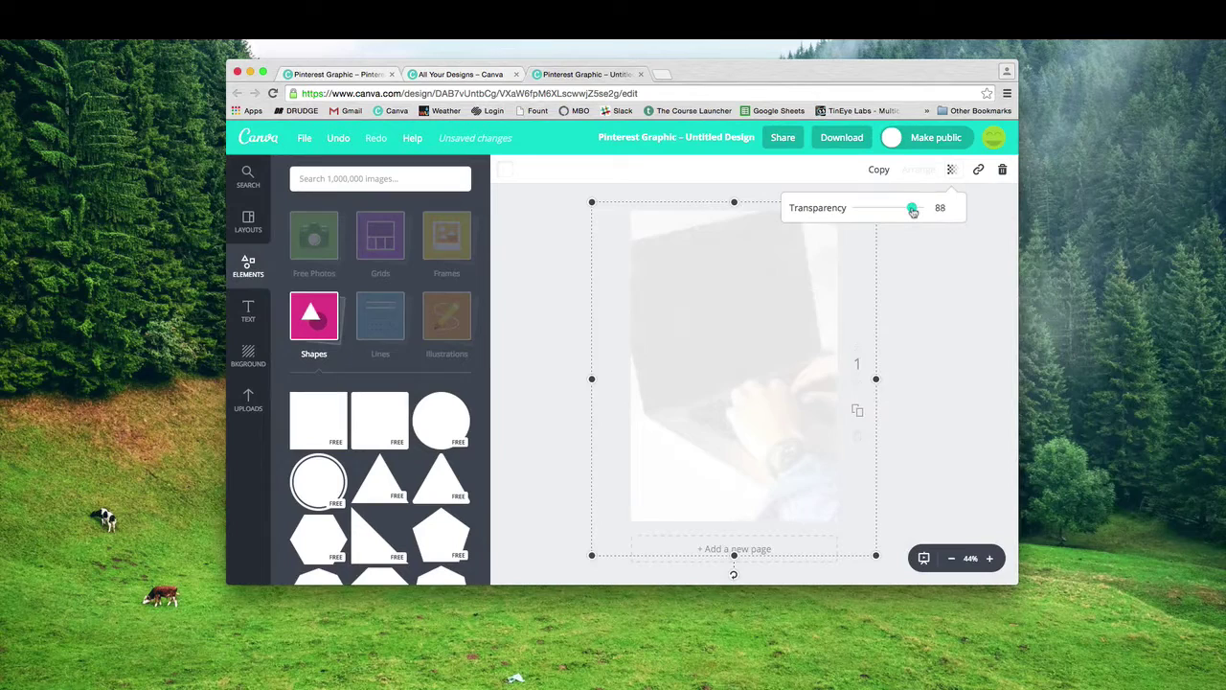
drag(914, 212, 911, 212)
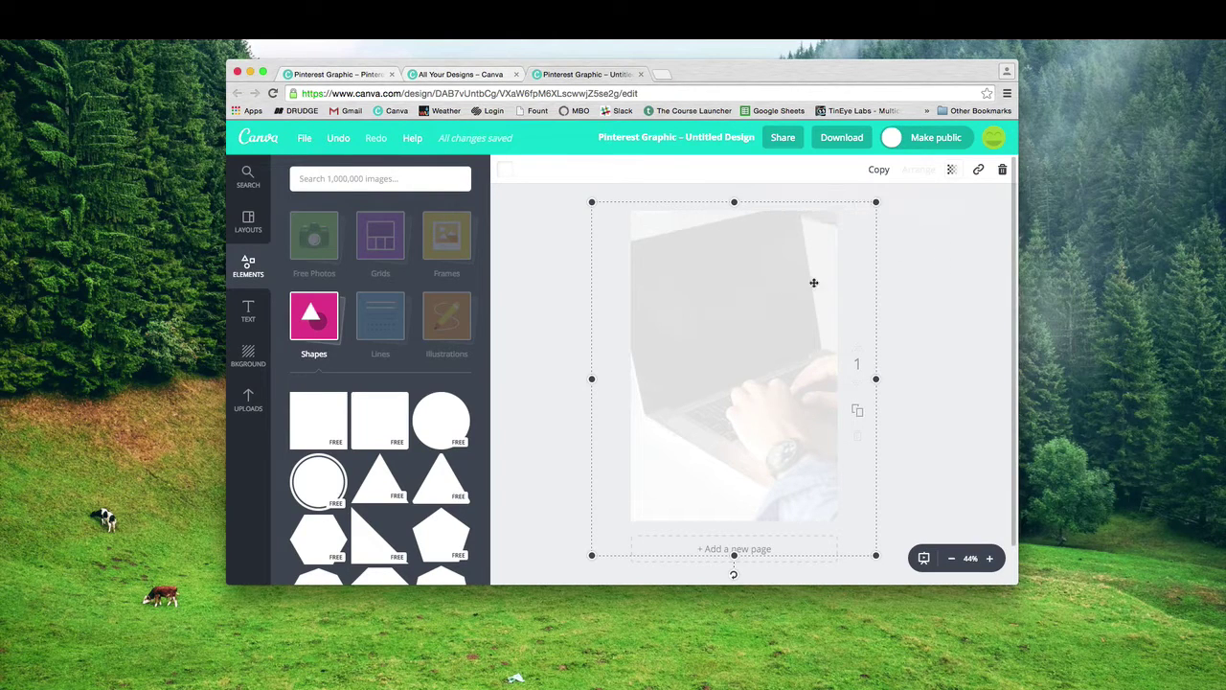
Deselect the overlay and change the design title to 'Pinterest Template'
click(926, 257)
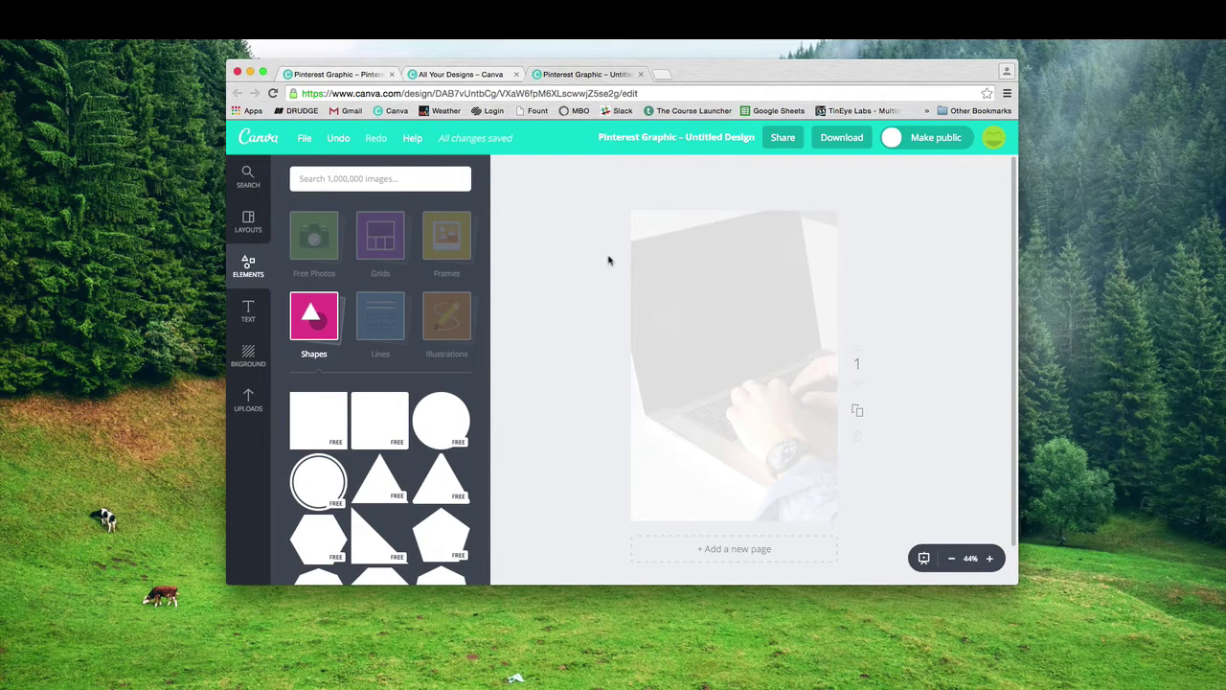
click(684, 141)
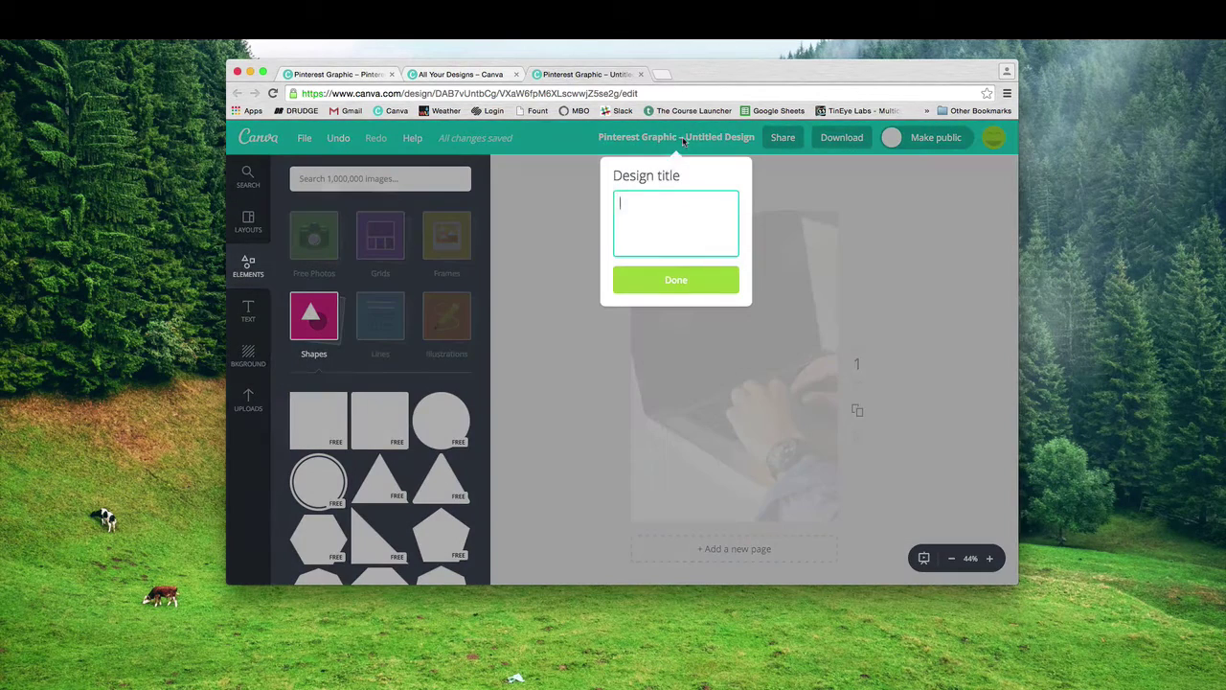
text(Pinterest Template)
key(Return)
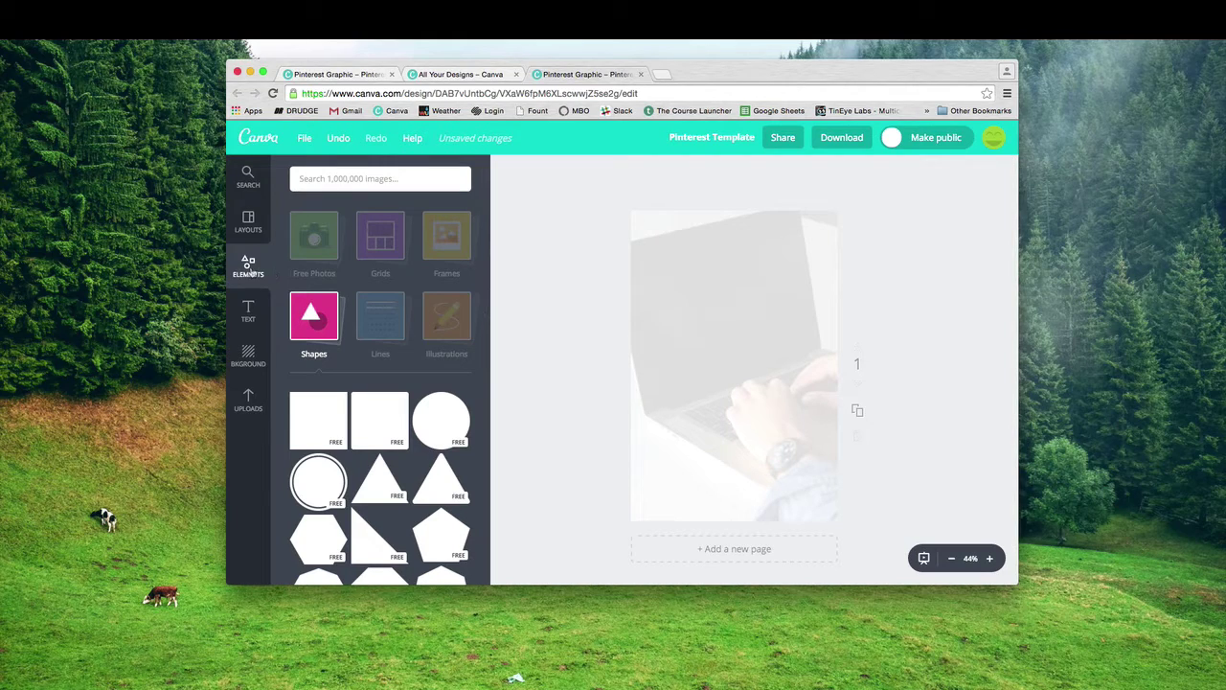
Add a heading for '5 ways to get things done when you're not in the mood' and browse bold display fonts
click(250, 322)
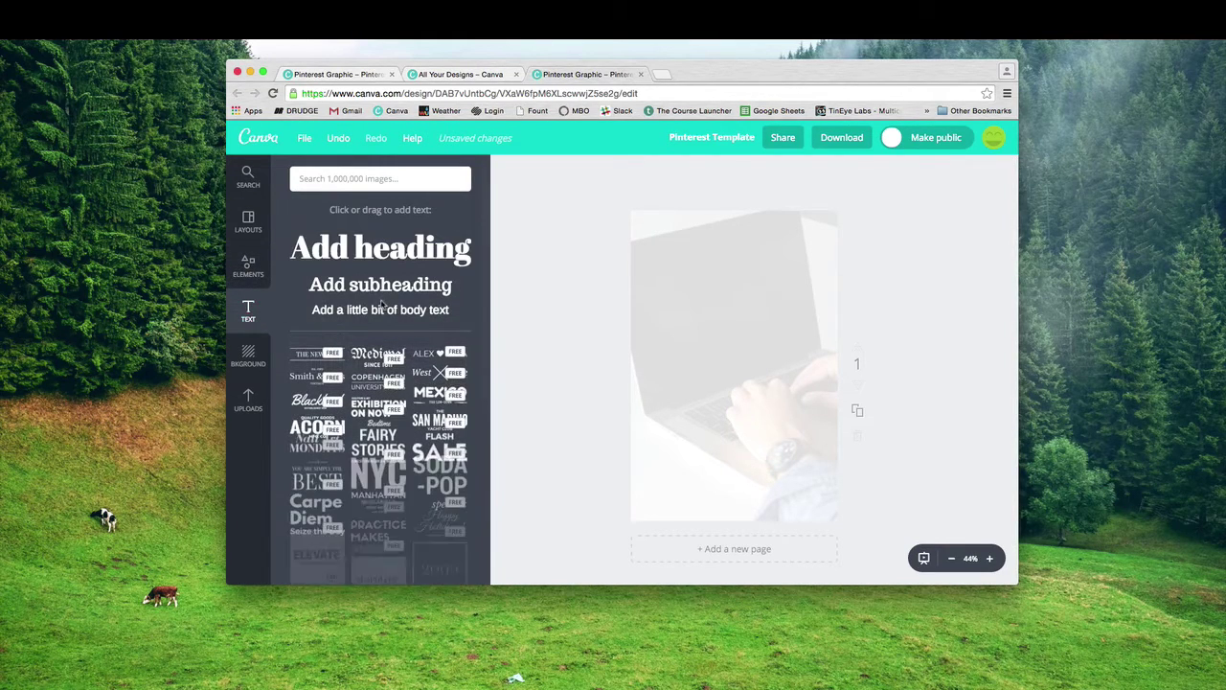
click(374, 249)
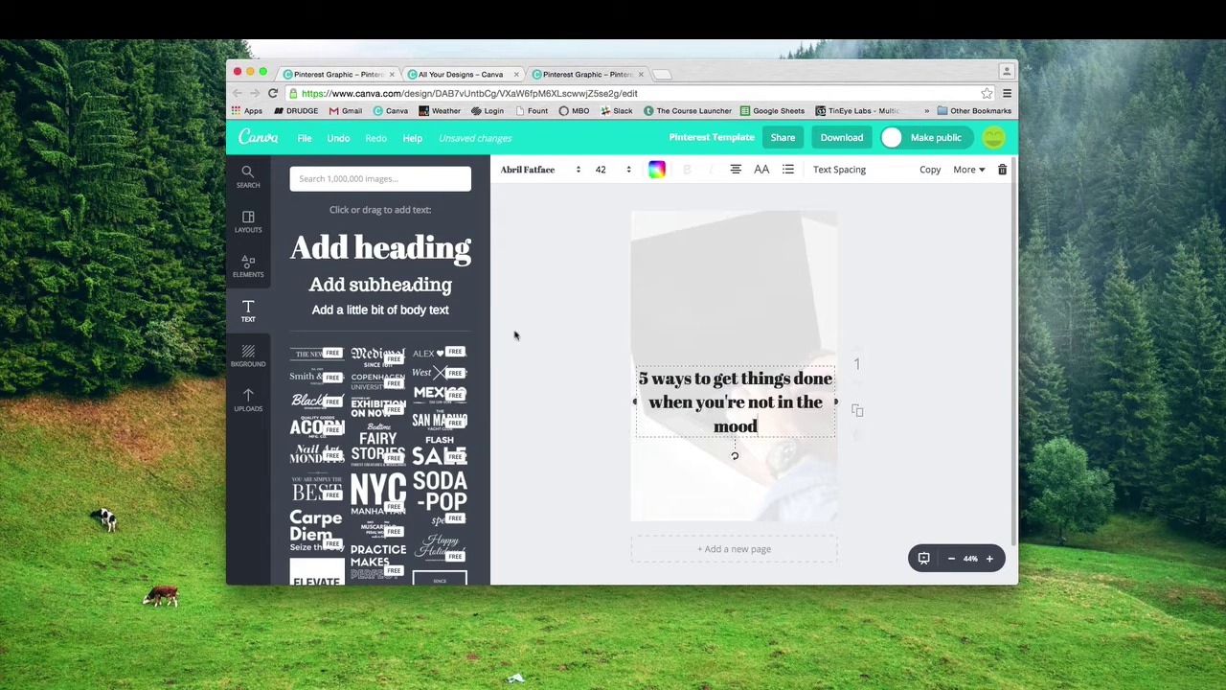
click(537, 169)
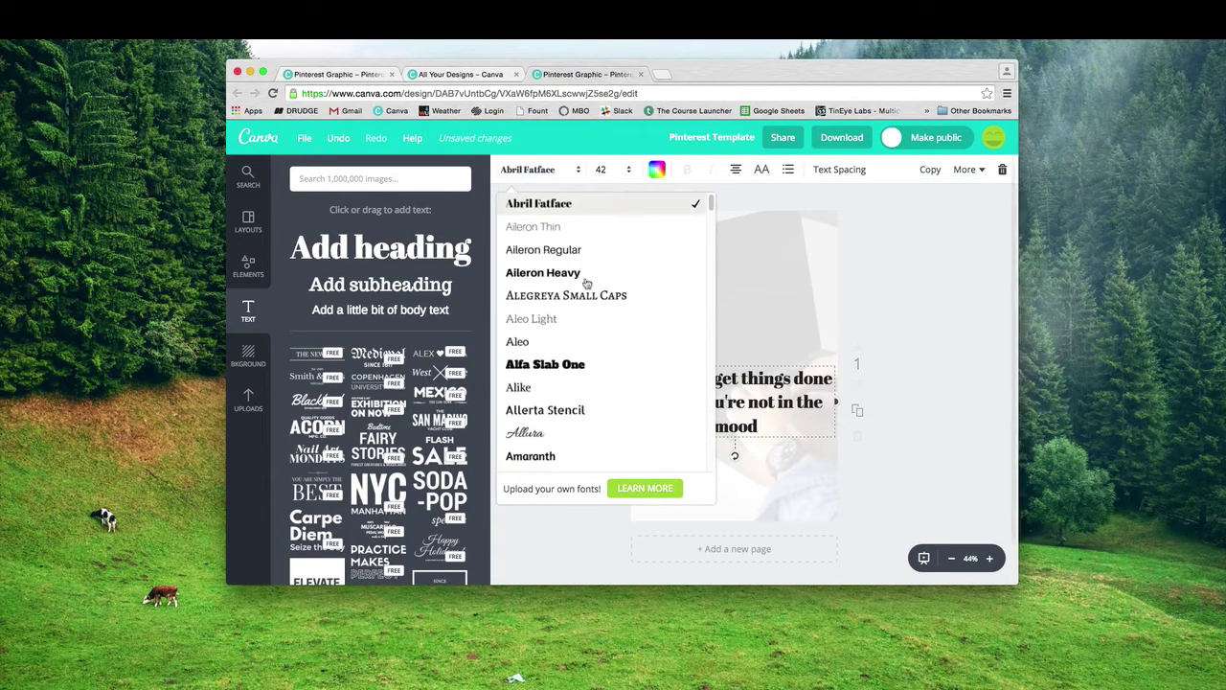
scroll(589, 282, down, 3)
scroll(591, 297, down, 10)
scroll(591, 305, down, 5)
scroll(591, 305, down, 5)
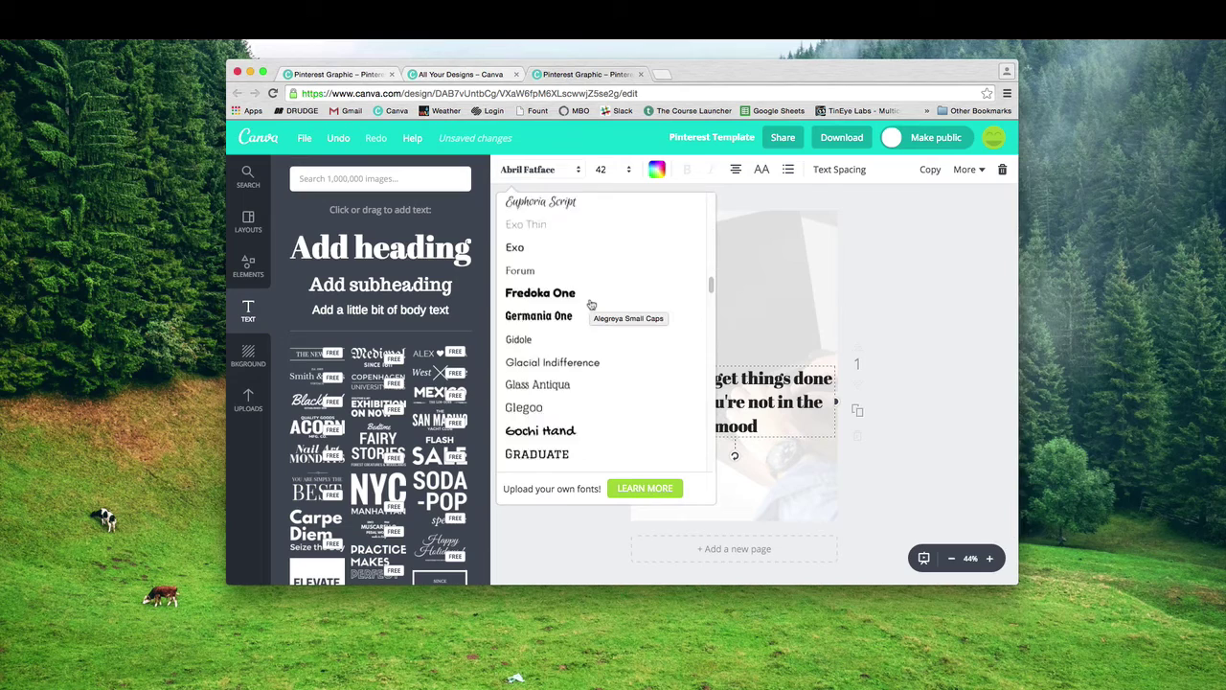
scroll(592, 305, down, 5)
scroll(591, 305, down, 4)
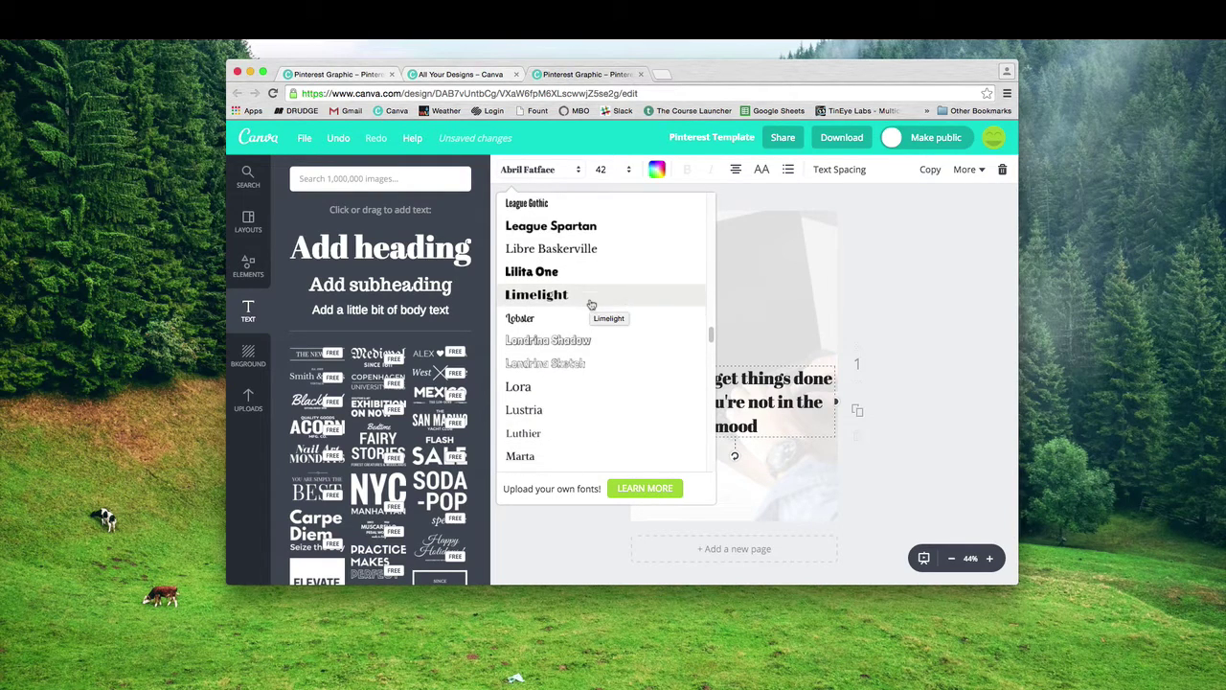
scroll(592, 302, down, 3)
scroll(592, 297, down, 3)
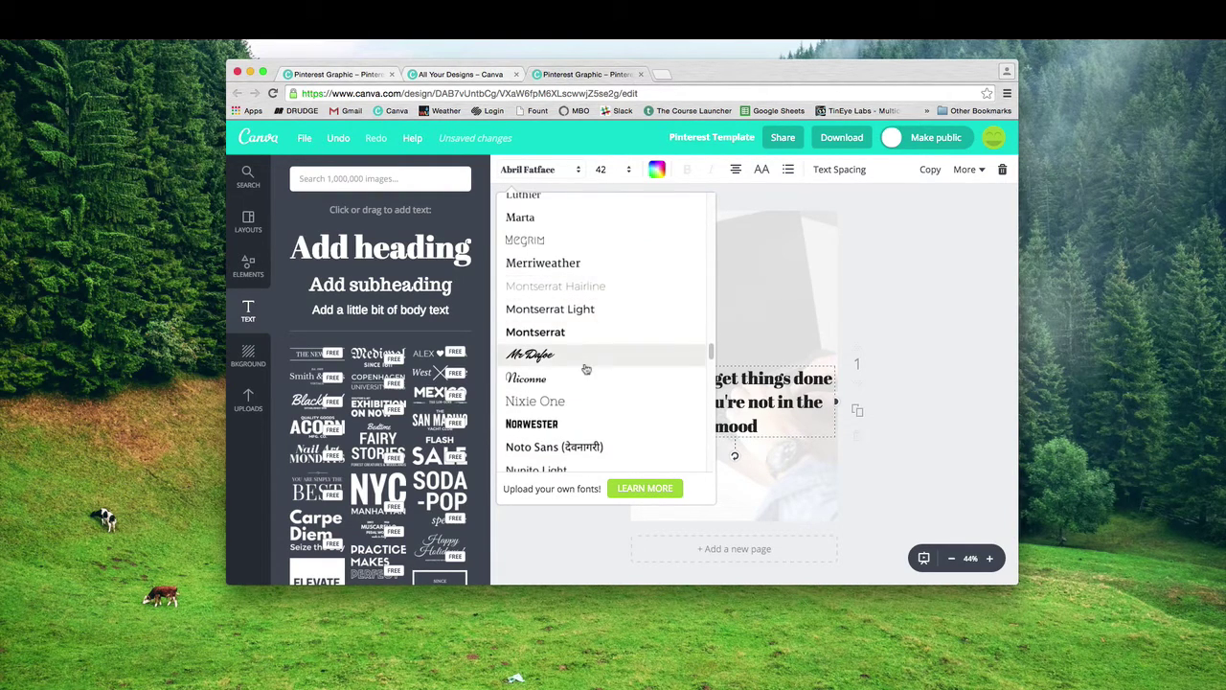
scroll(584, 368, down, 3)
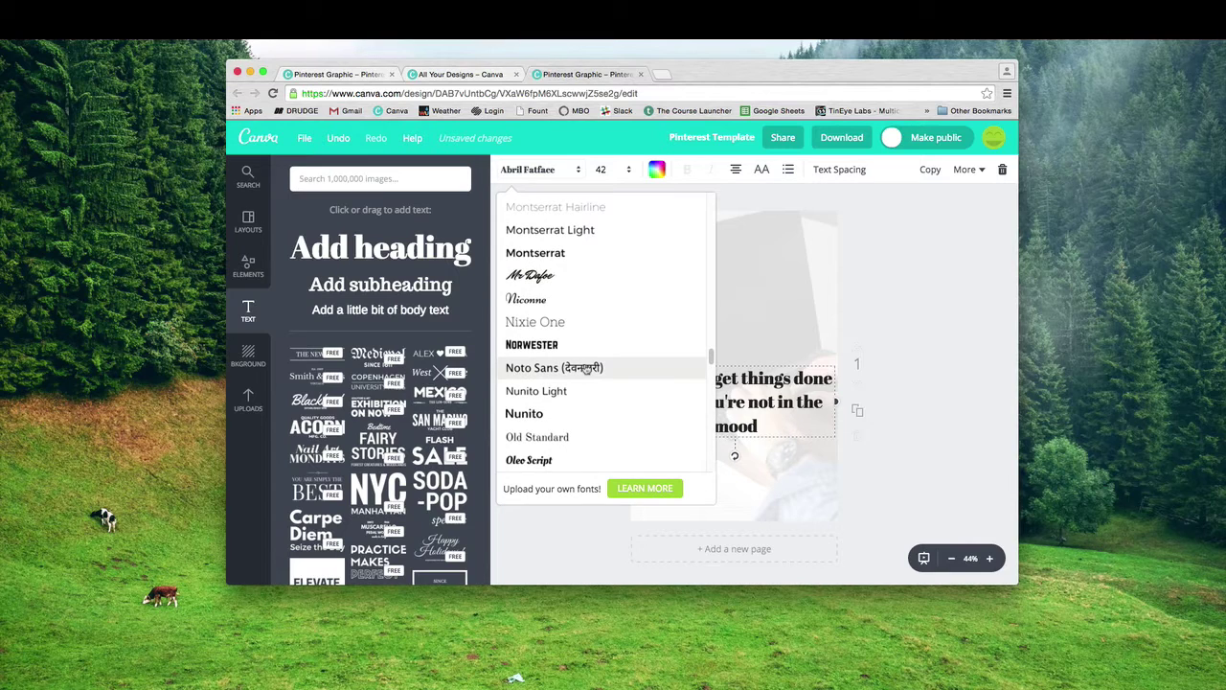
scroll(586, 369, down, 2)
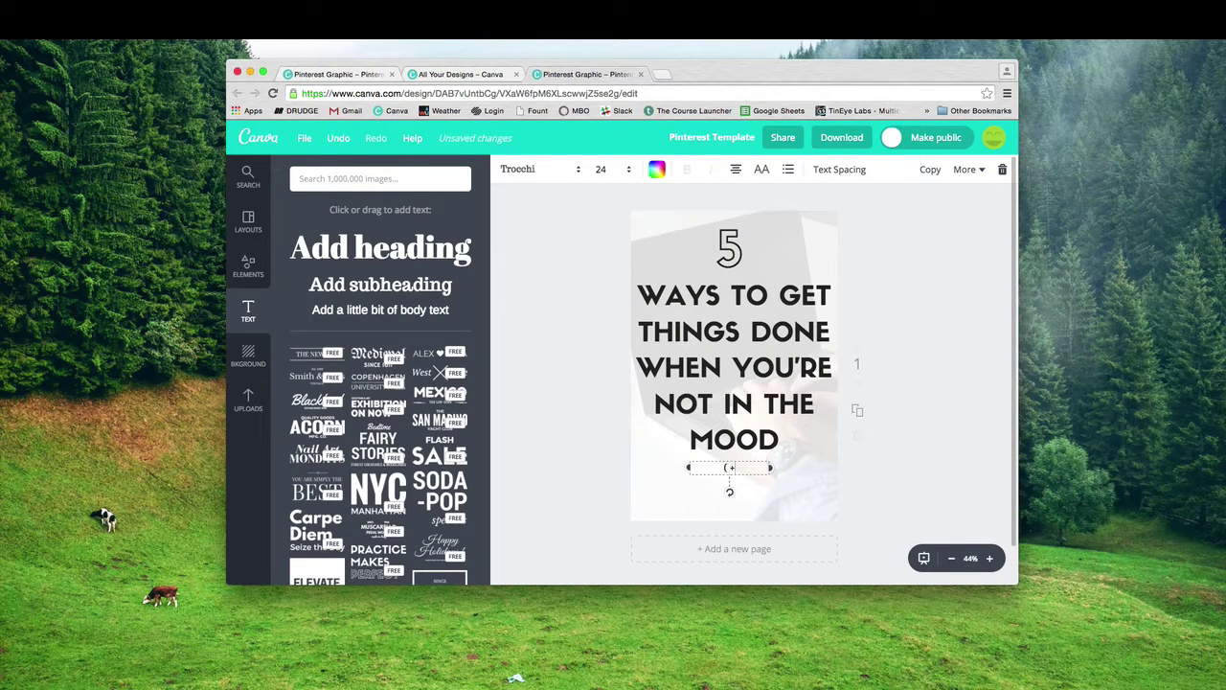
Type the '+ Free' calendar subtitle, shrink it, and resize its box to fit one line
text(+ Free)
click(603, 380)
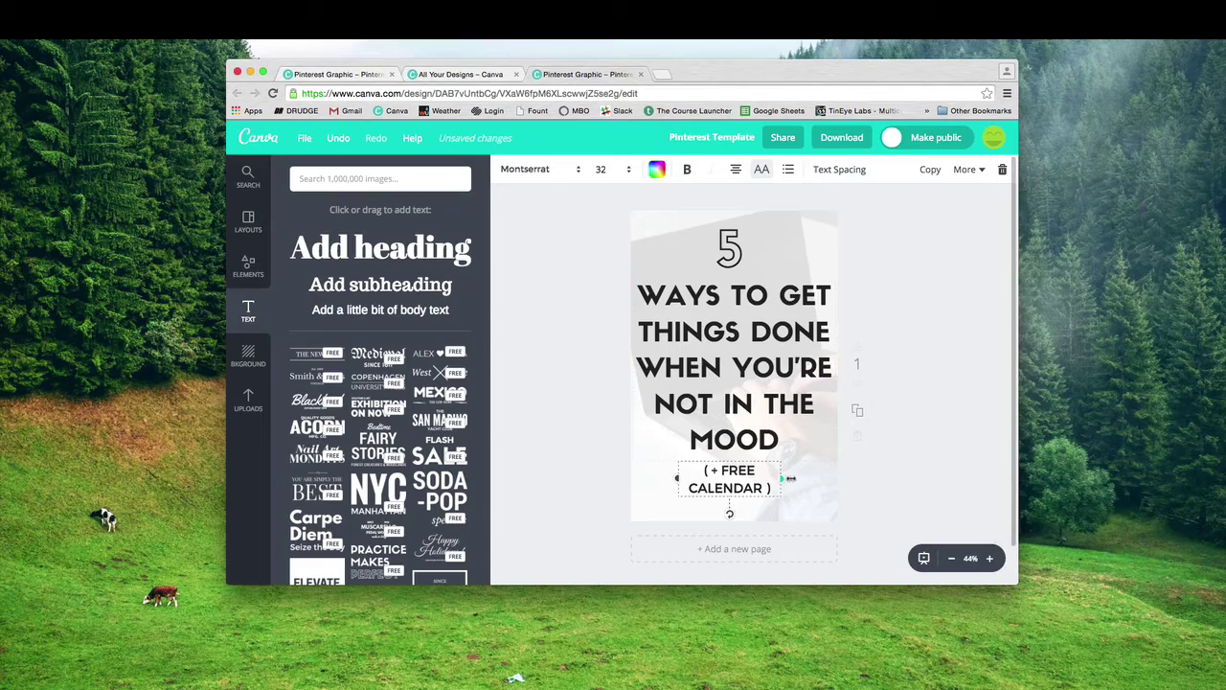
drag(782, 478, 815, 473)
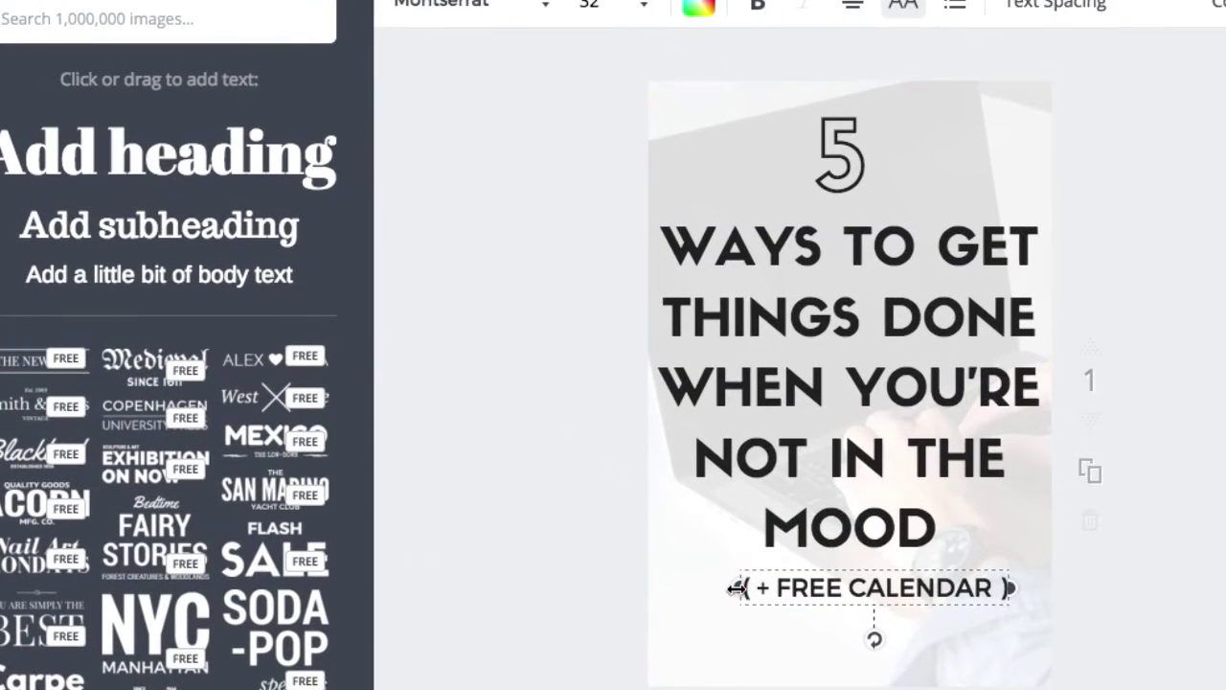
mouse_move(737, 588)
mouse_down()
mouse_move(875, 596)
mouse_move(895, 621)
mouse_up()
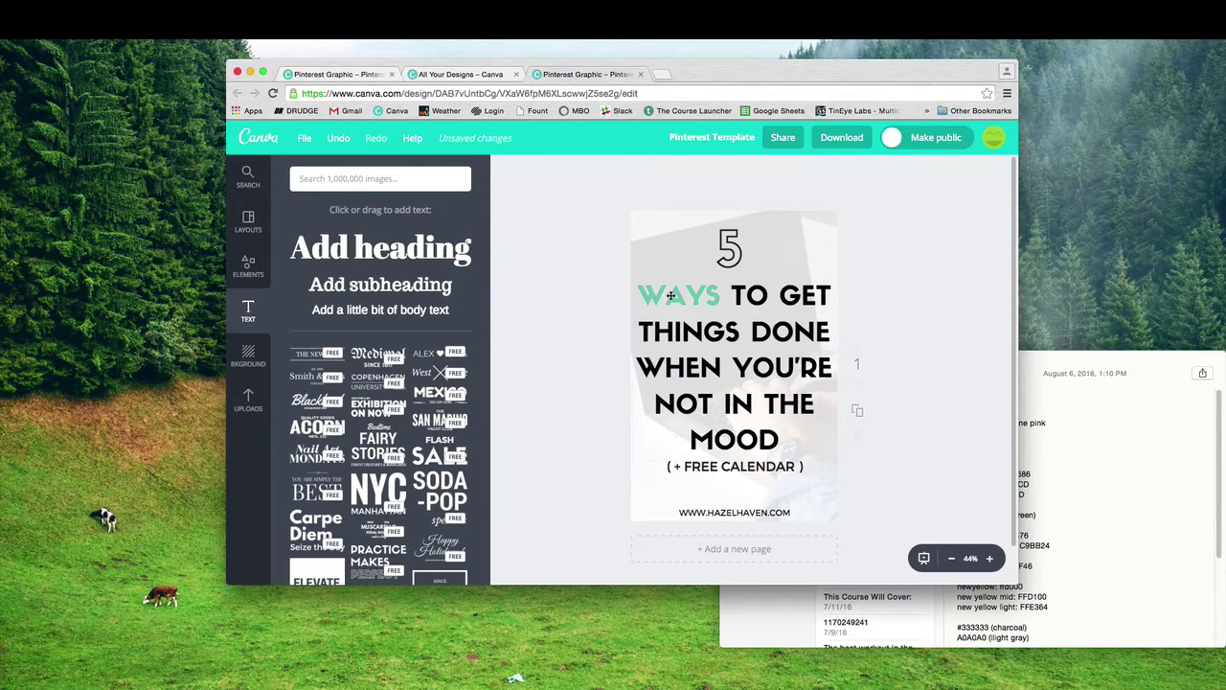
Highlight NOT IN THE MOOD in the headline and recolour it with the pink document colour
click(682, 301)
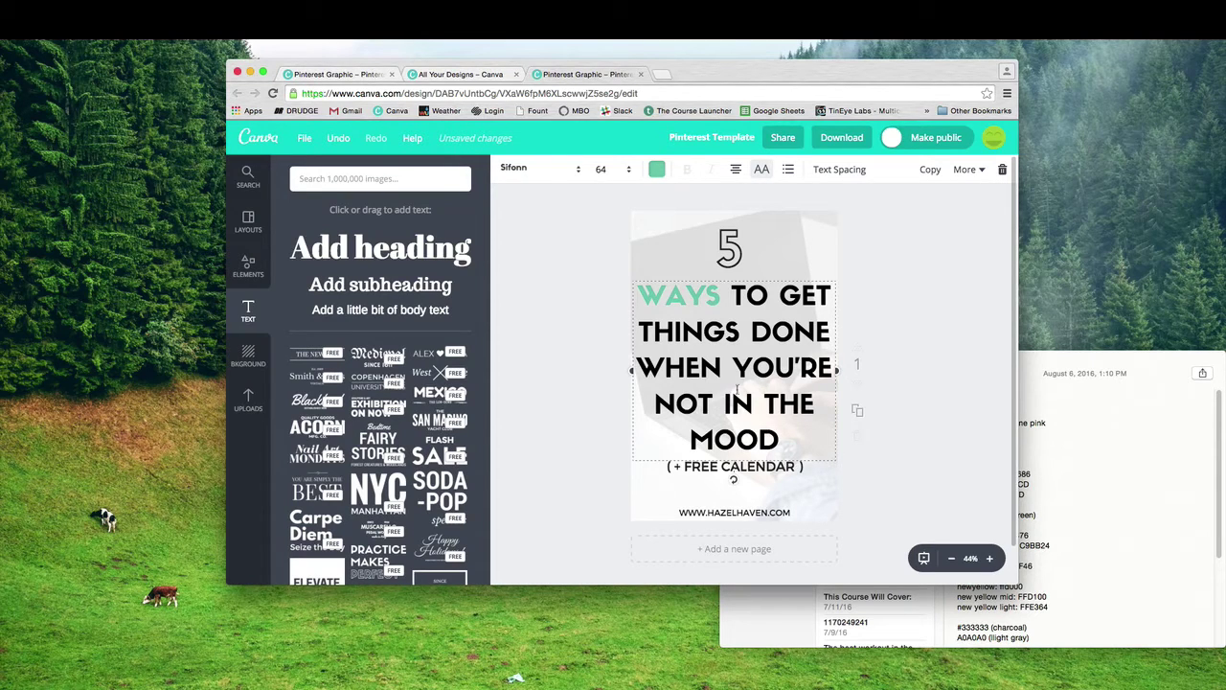
click(654, 402)
drag(654, 403, 784, 428)
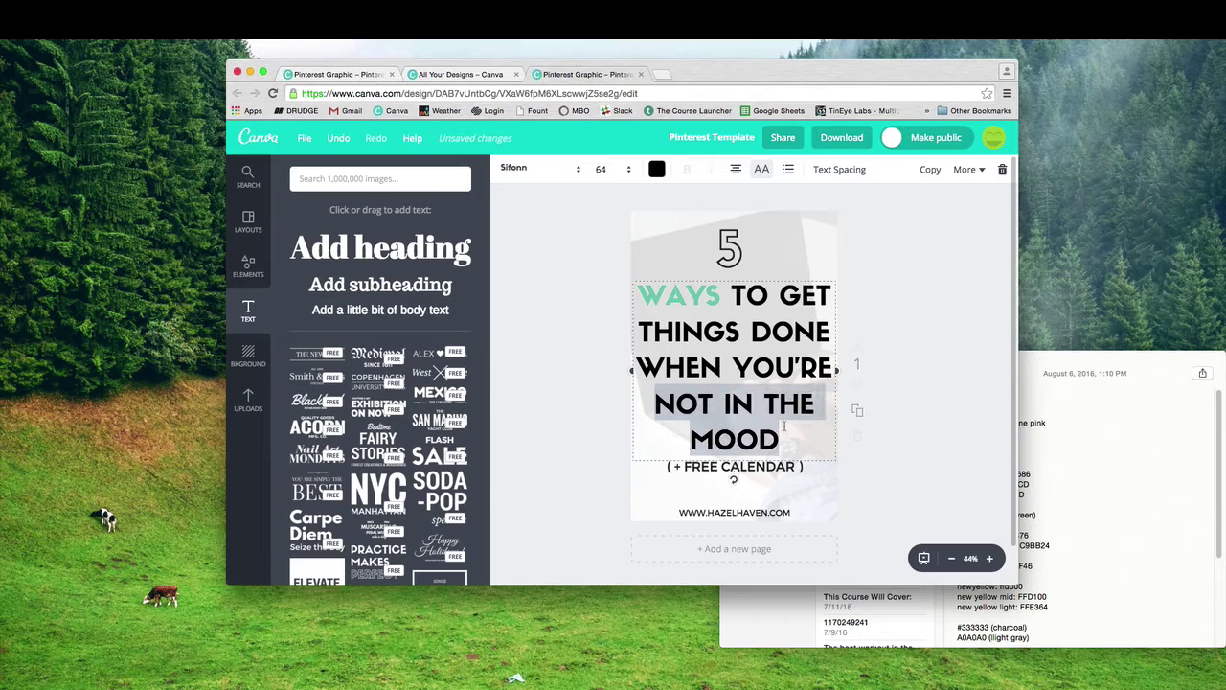
click(656, 170)
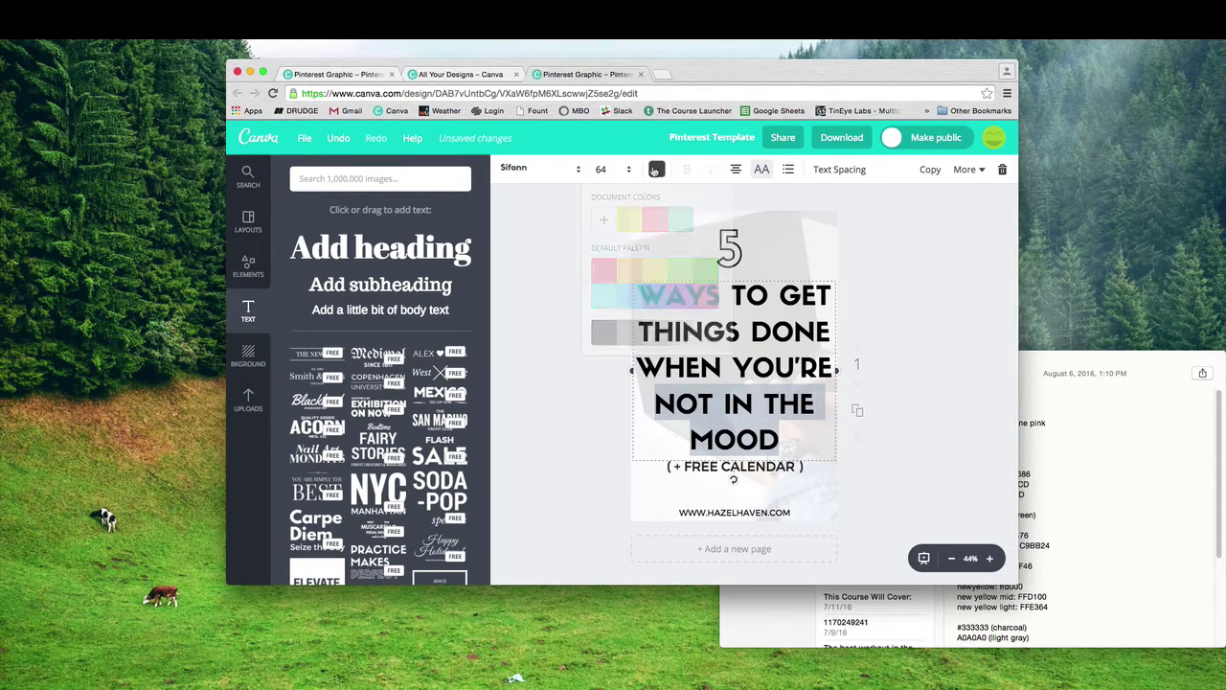
click(661, 225)
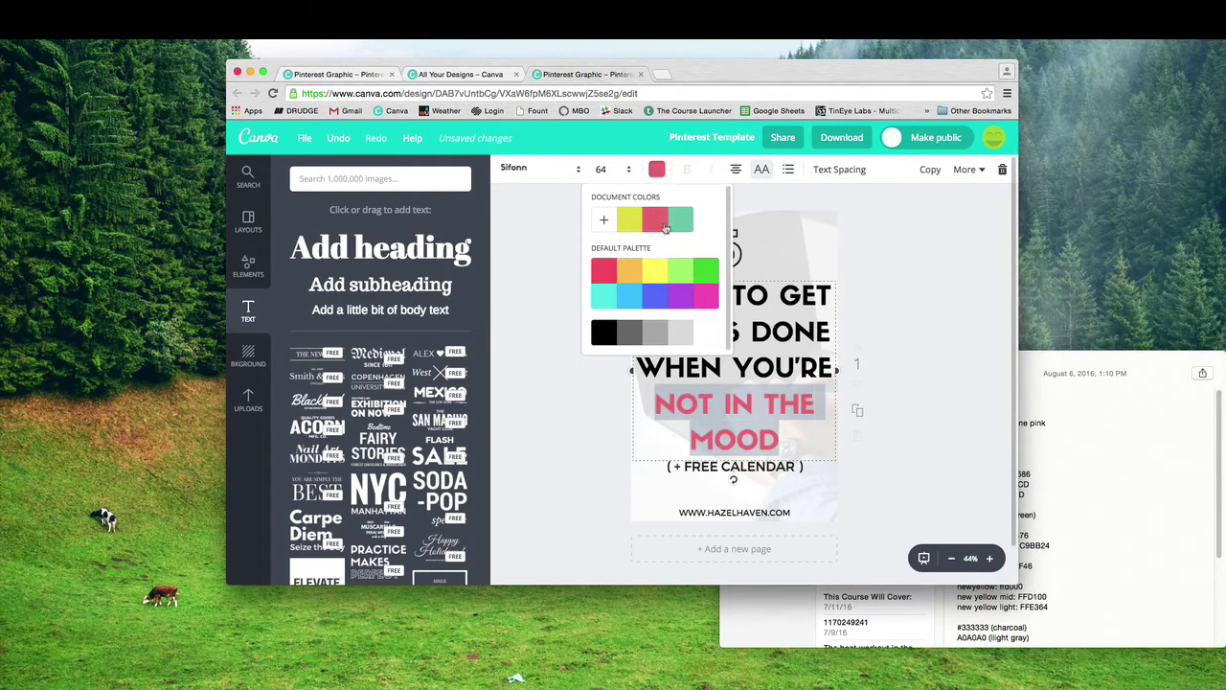
click(777, 317)
click(880, 287)
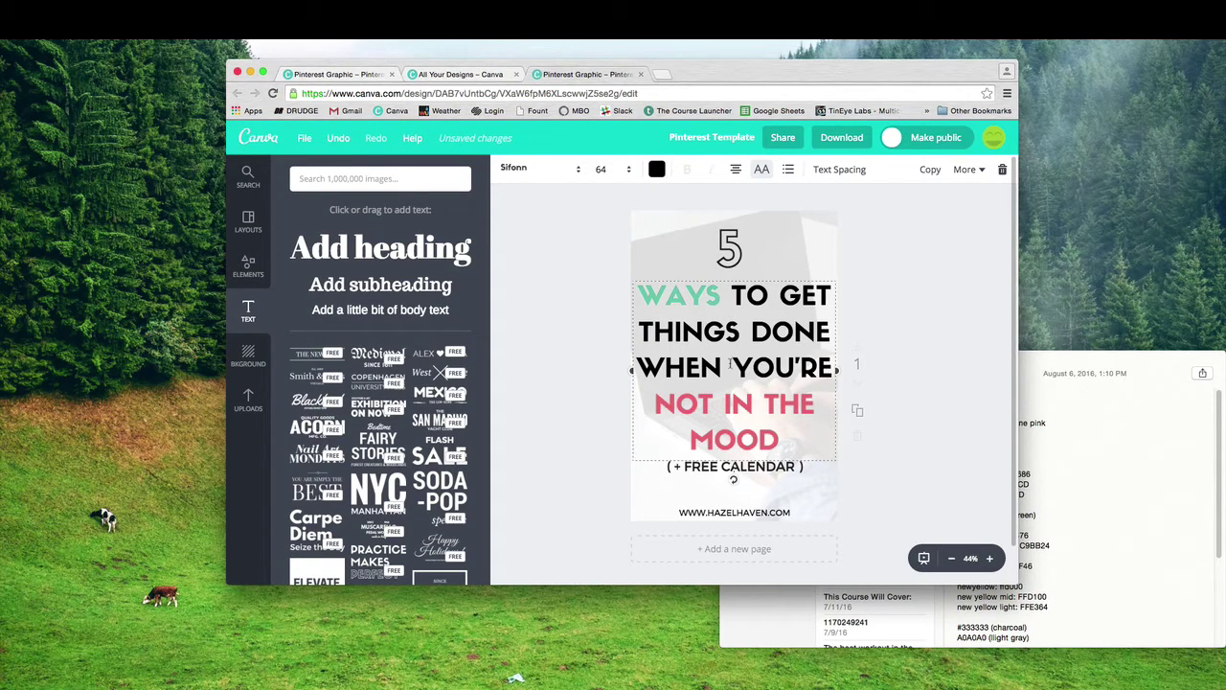
click(703, 306)
click(884, 311)
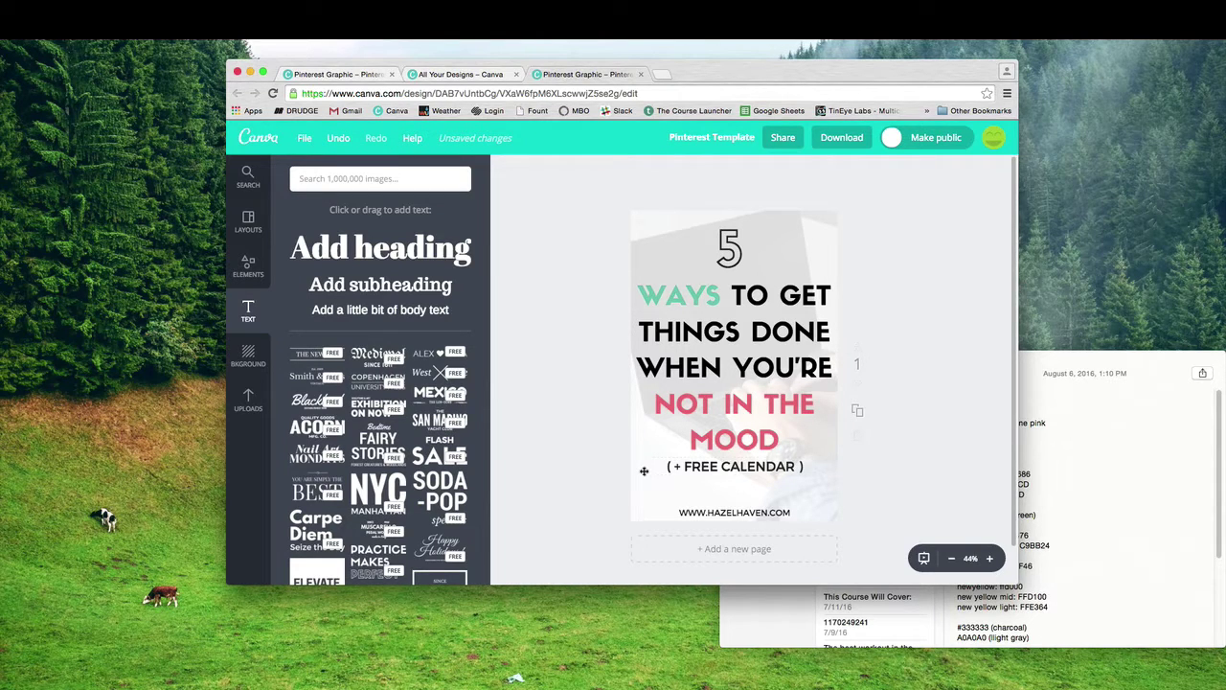
Add a white square and reshape it into a thin full-width bar near the page bottom
click(249, 272)
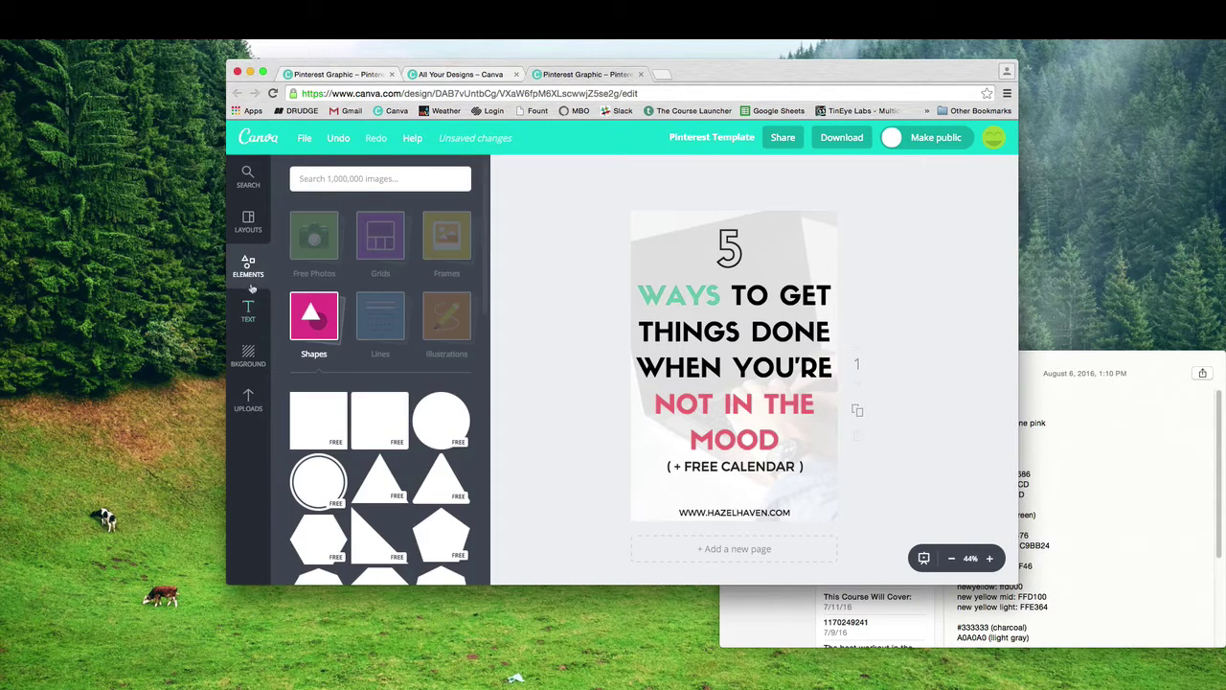
click(307, 414)
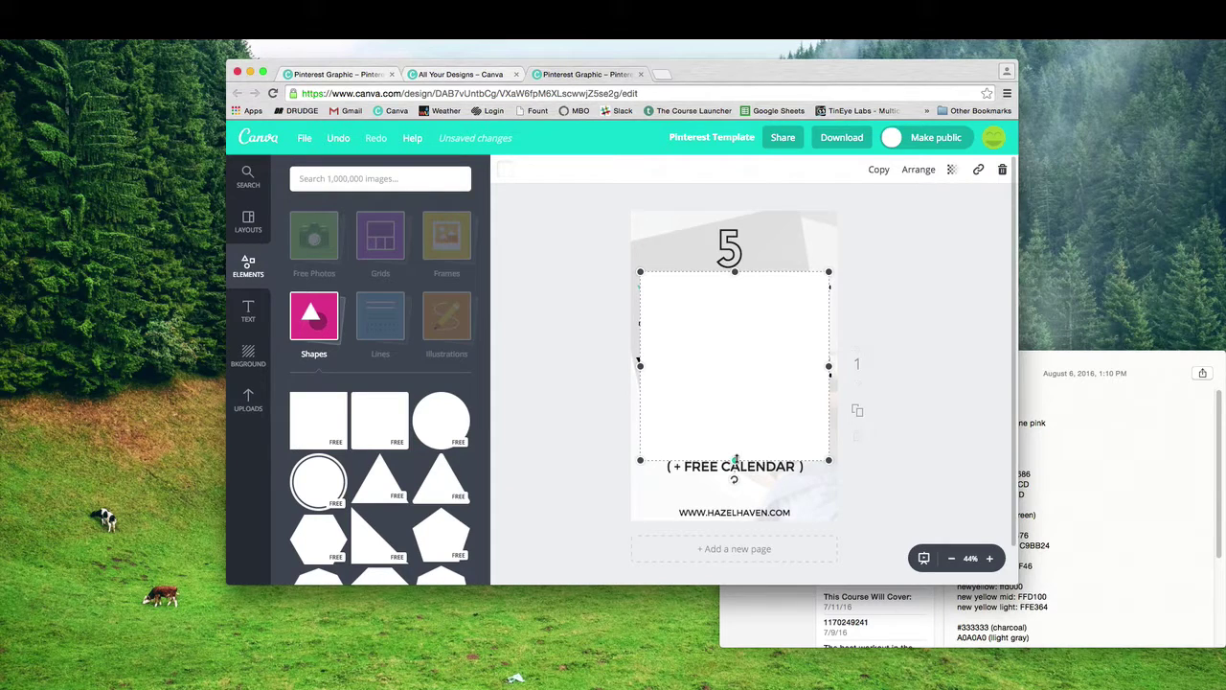
drag(735, 460, 735, 289)
drag(828, 280, 875, 280)
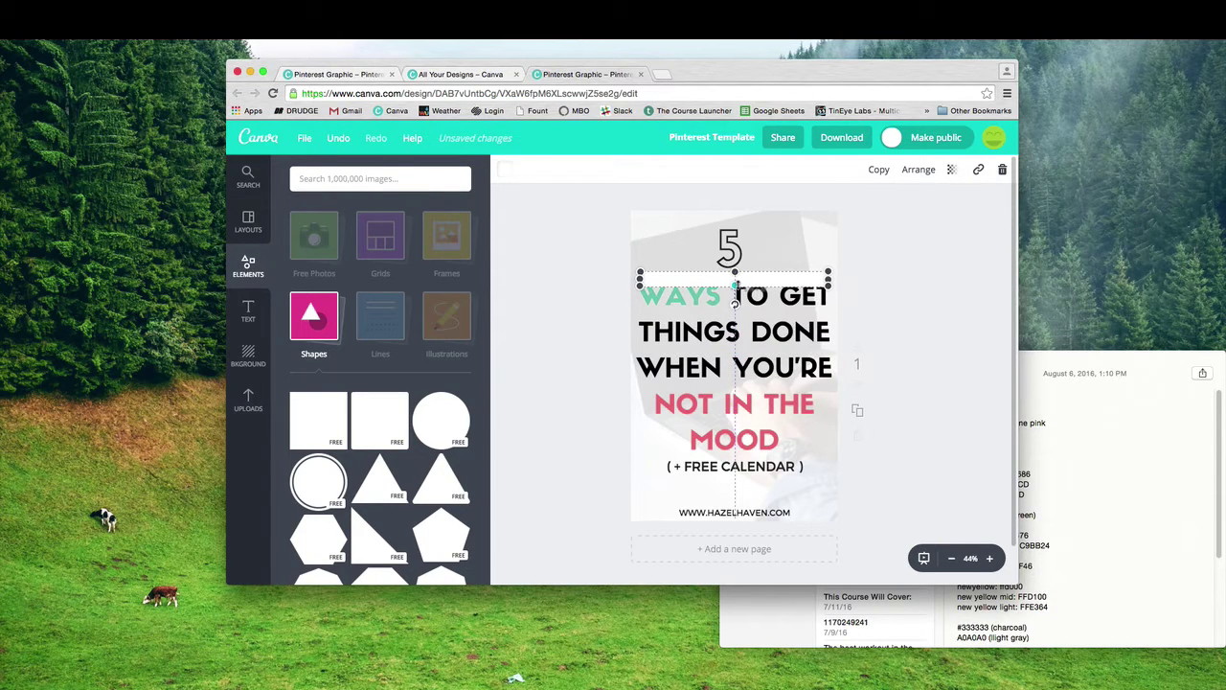
drag(640, 279, 575, 280)
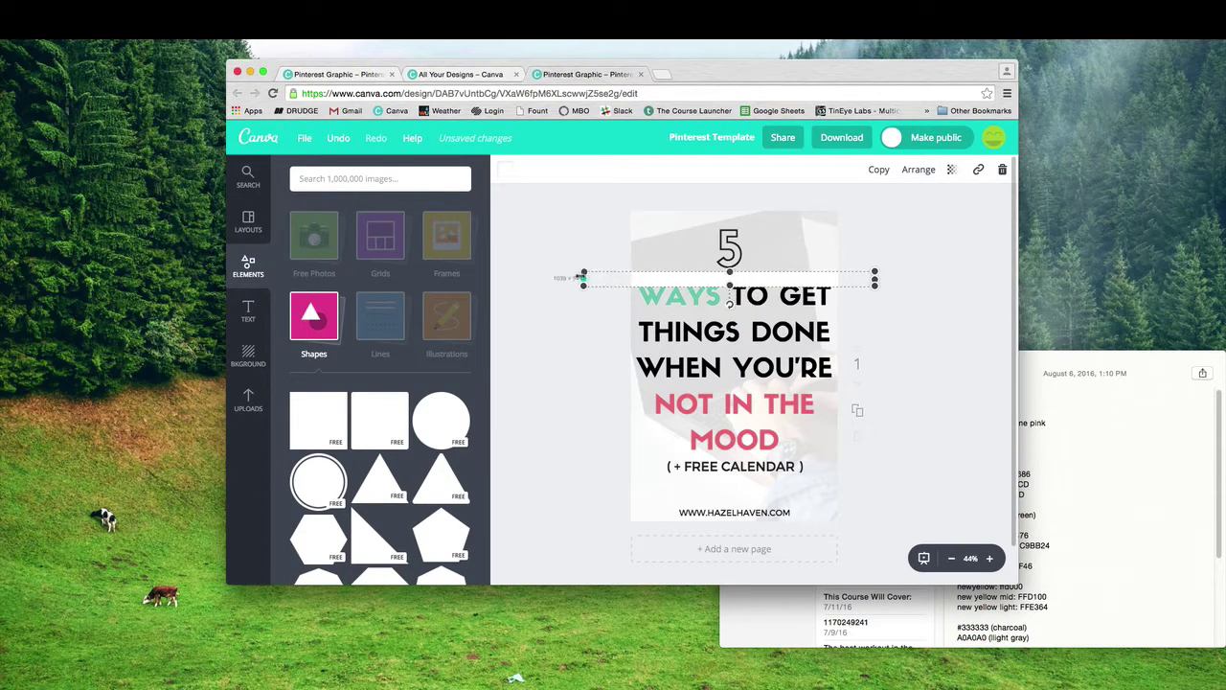
drag(725, 287, 715, 510)
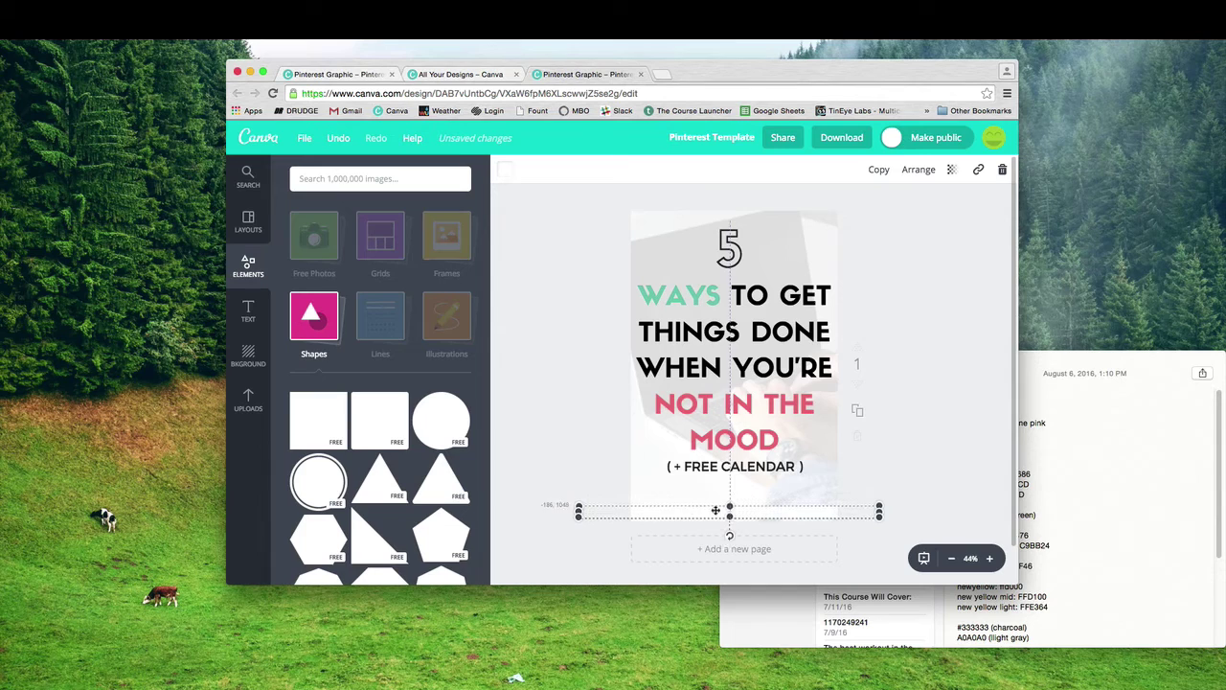
drag(730, 515, 730, 522)
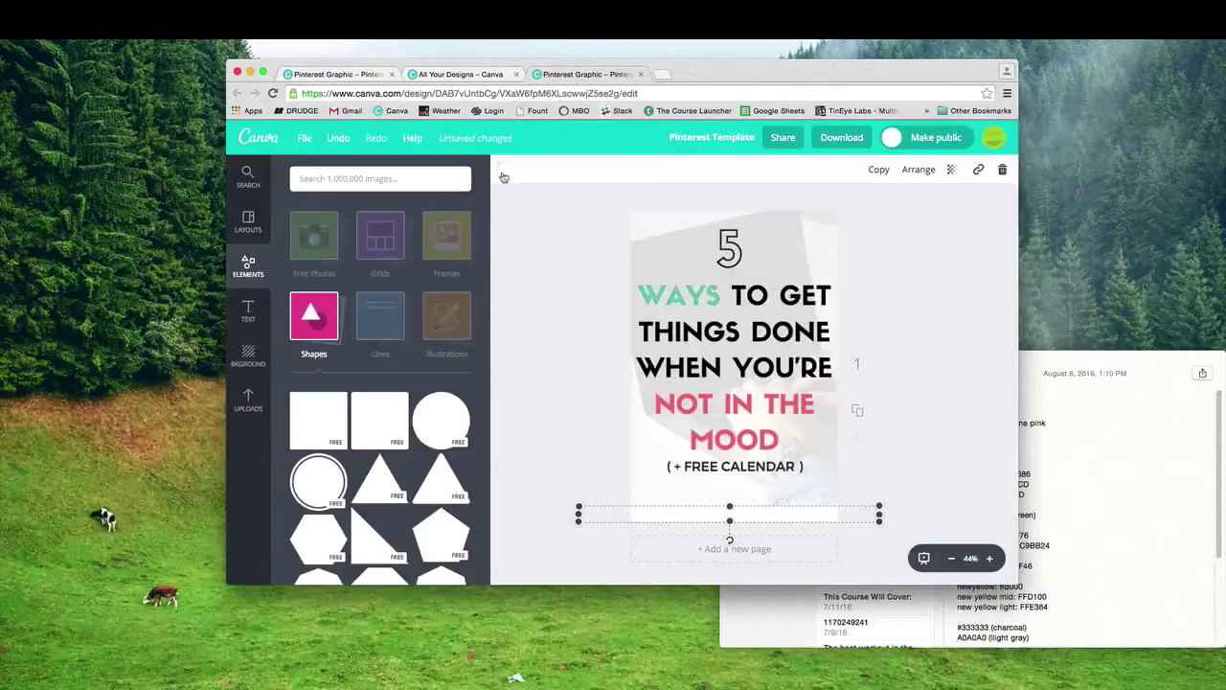
Colour the footer bar yellow and send it back behind the website text
click(505, 177)
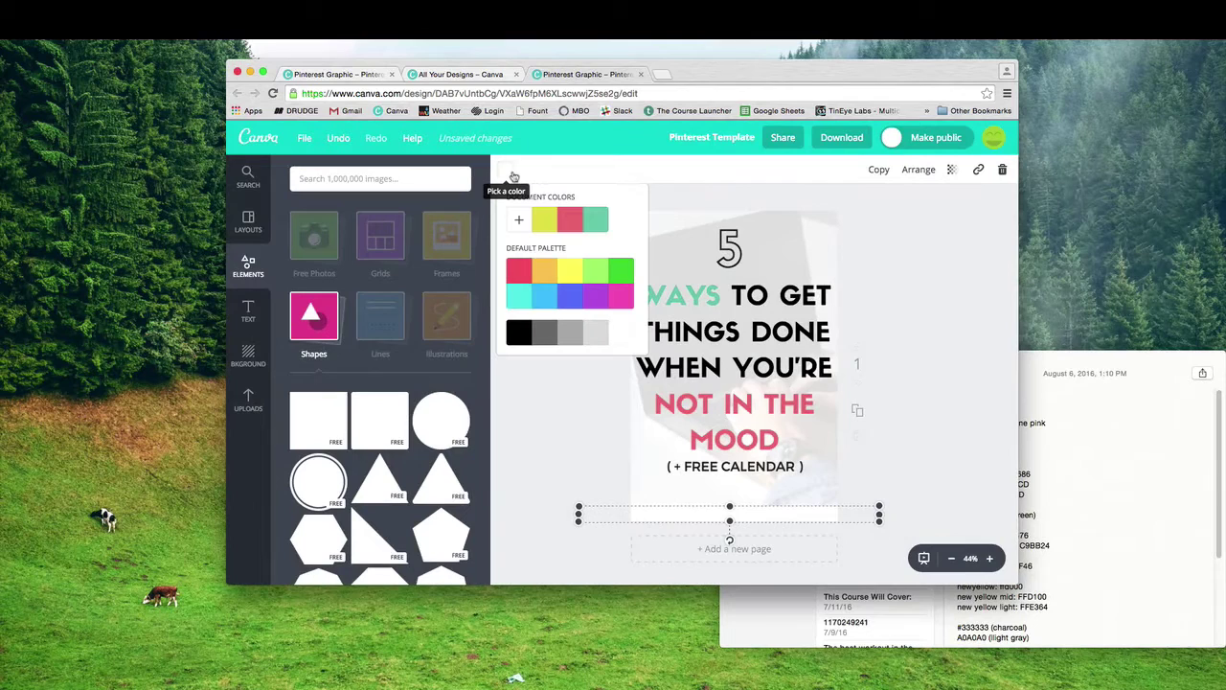
click(545, 221)
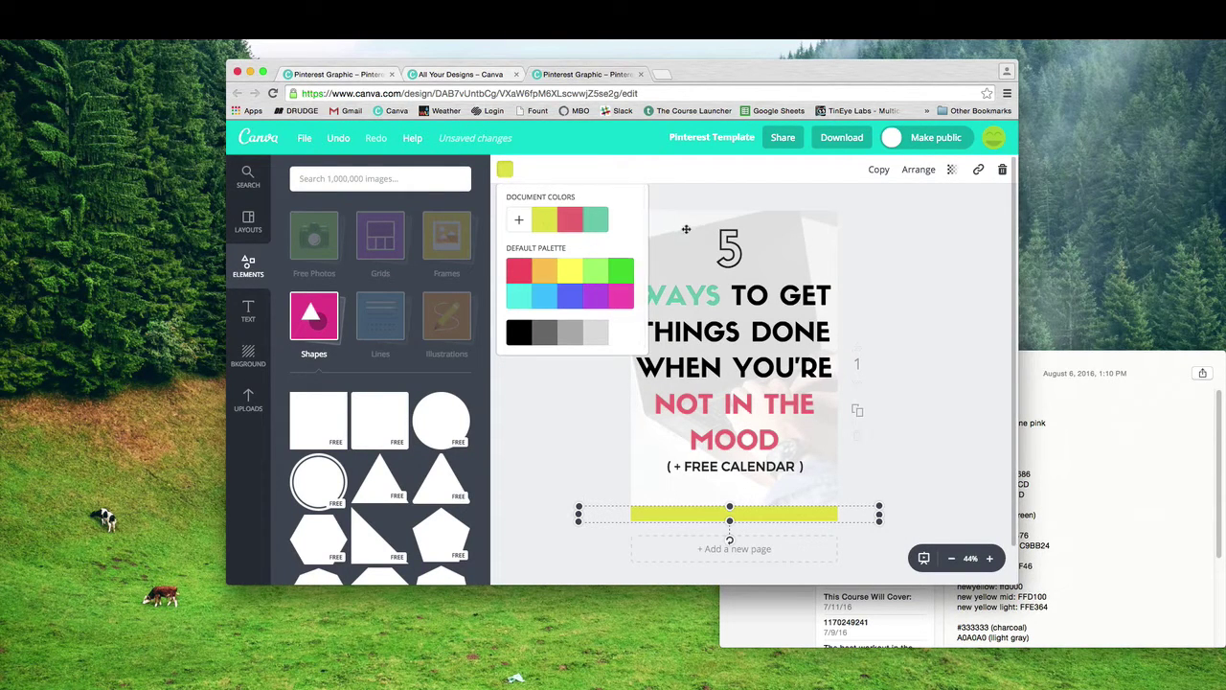
click(874, 229)
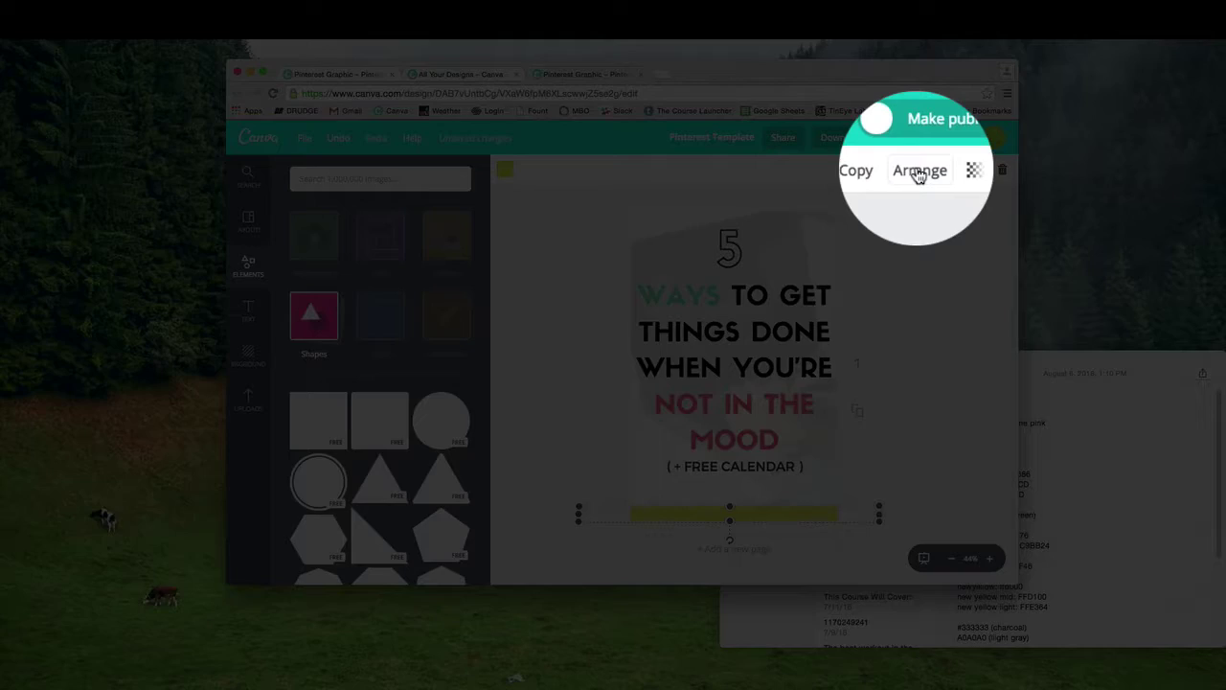
click(918, 175)
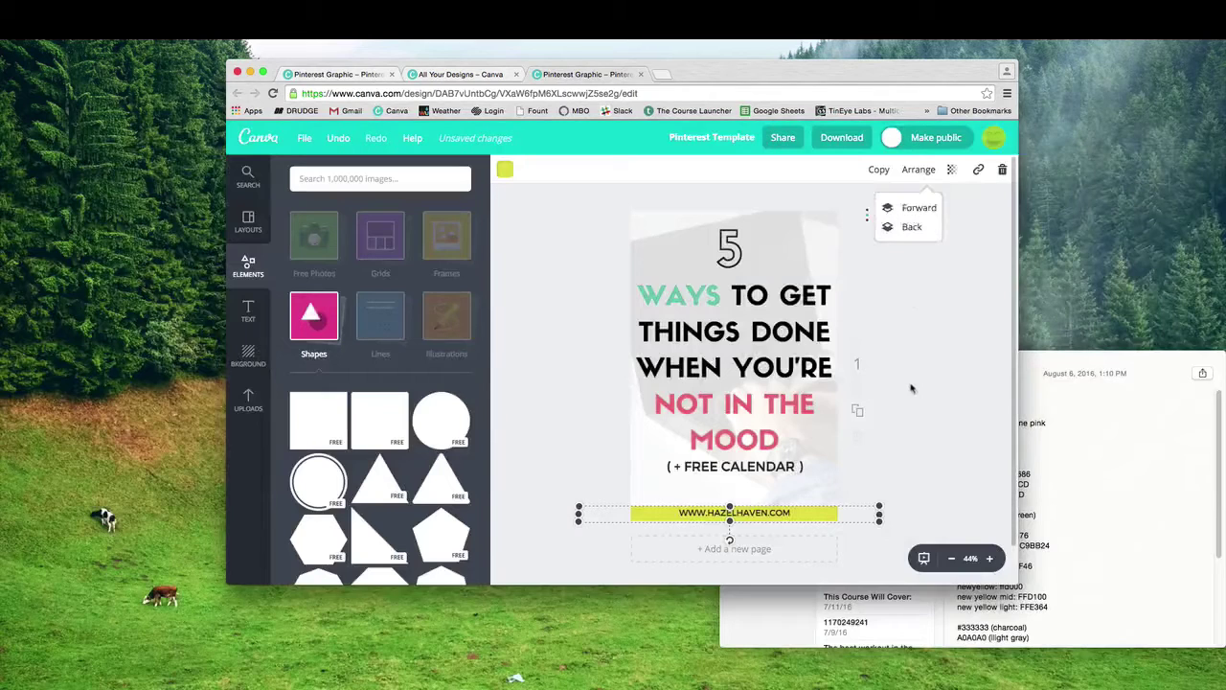
click(910, 225)
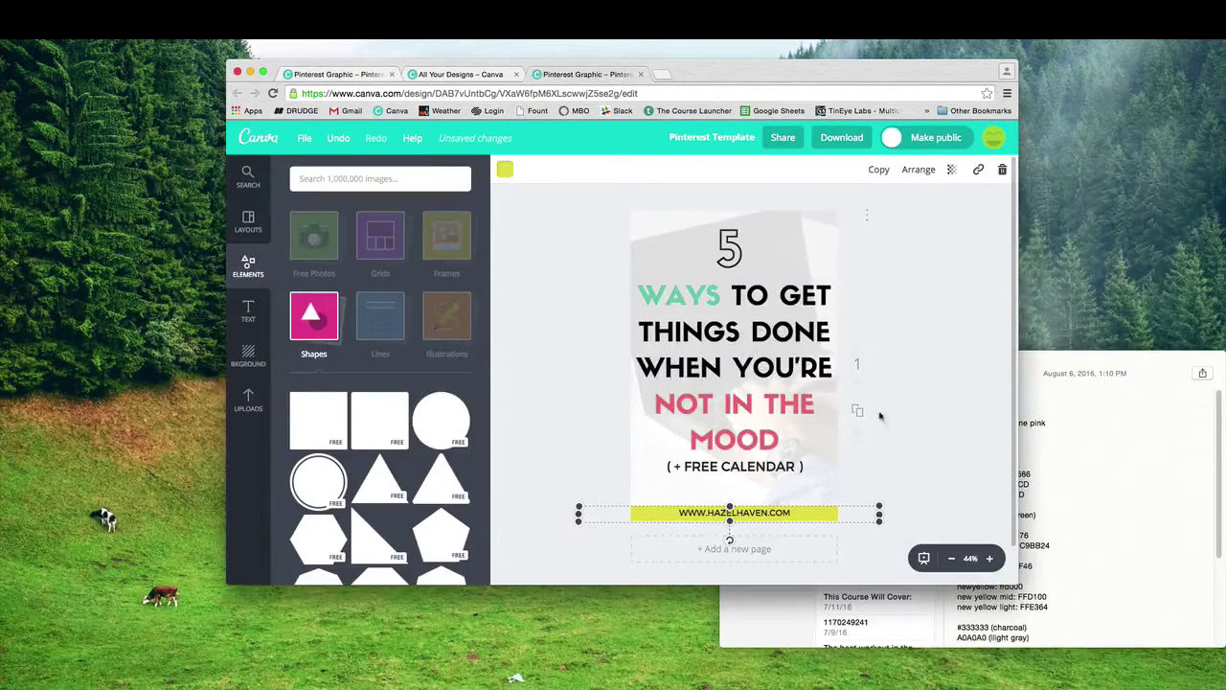
click(890, 466)
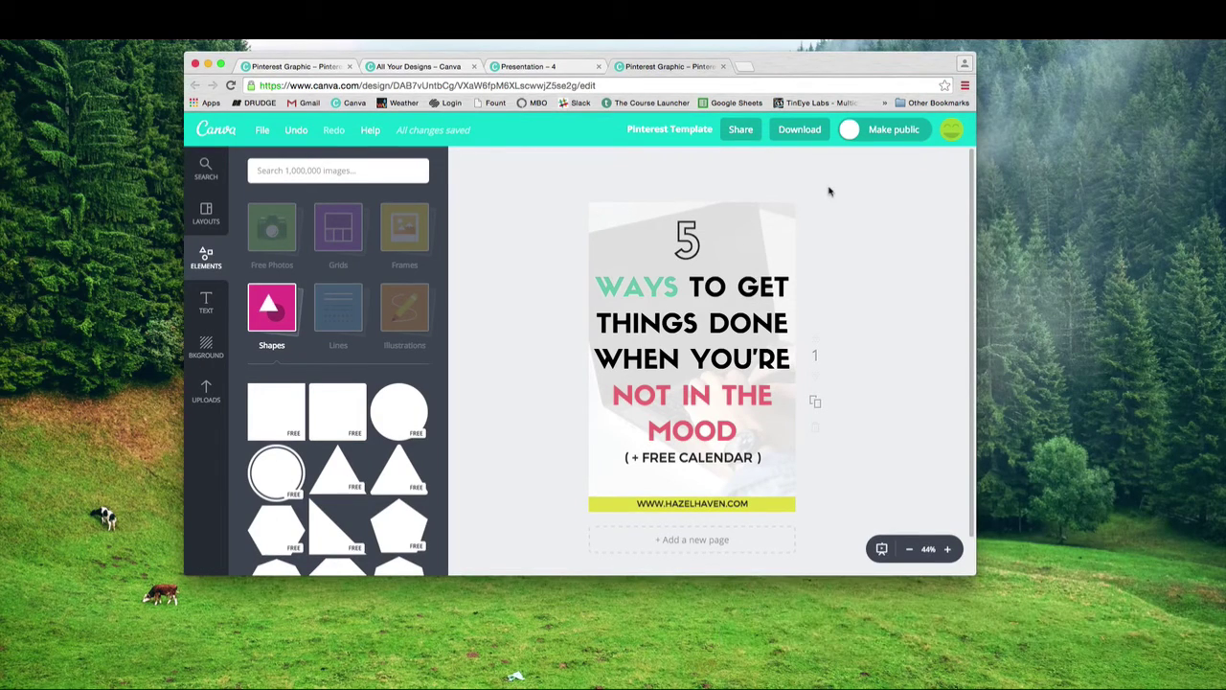
Download the Pinterest pin as an Image: for Web (JPG) file
click(799, 130)
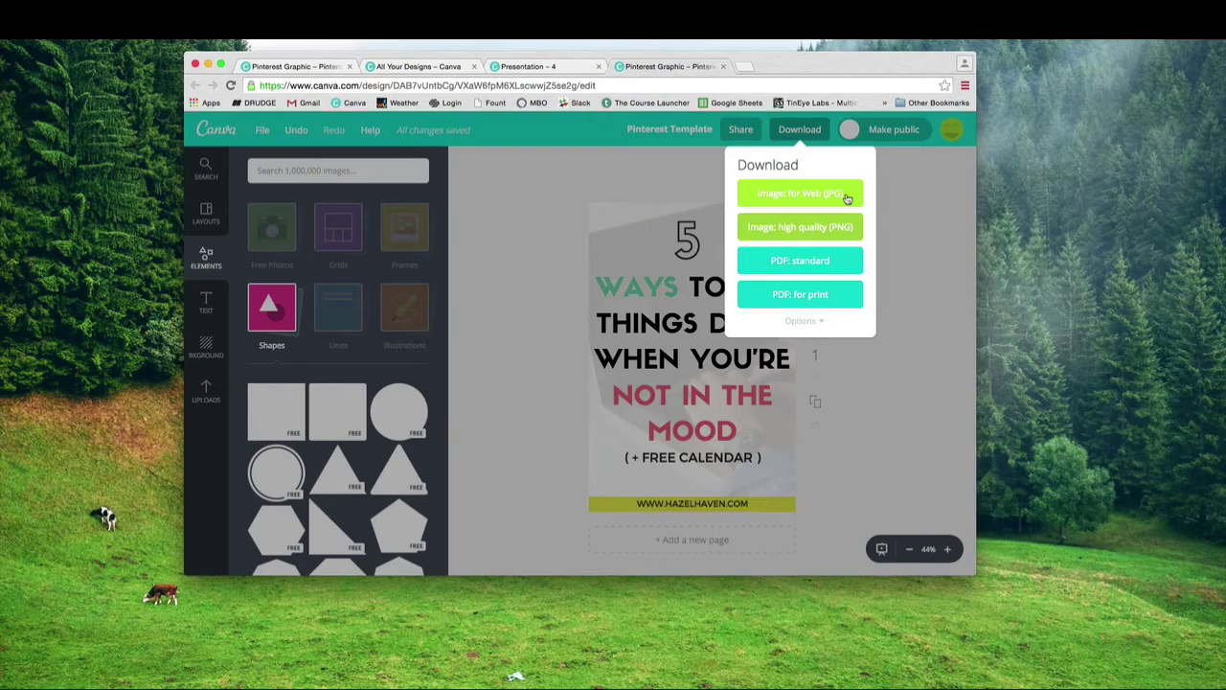
click(847, 197)
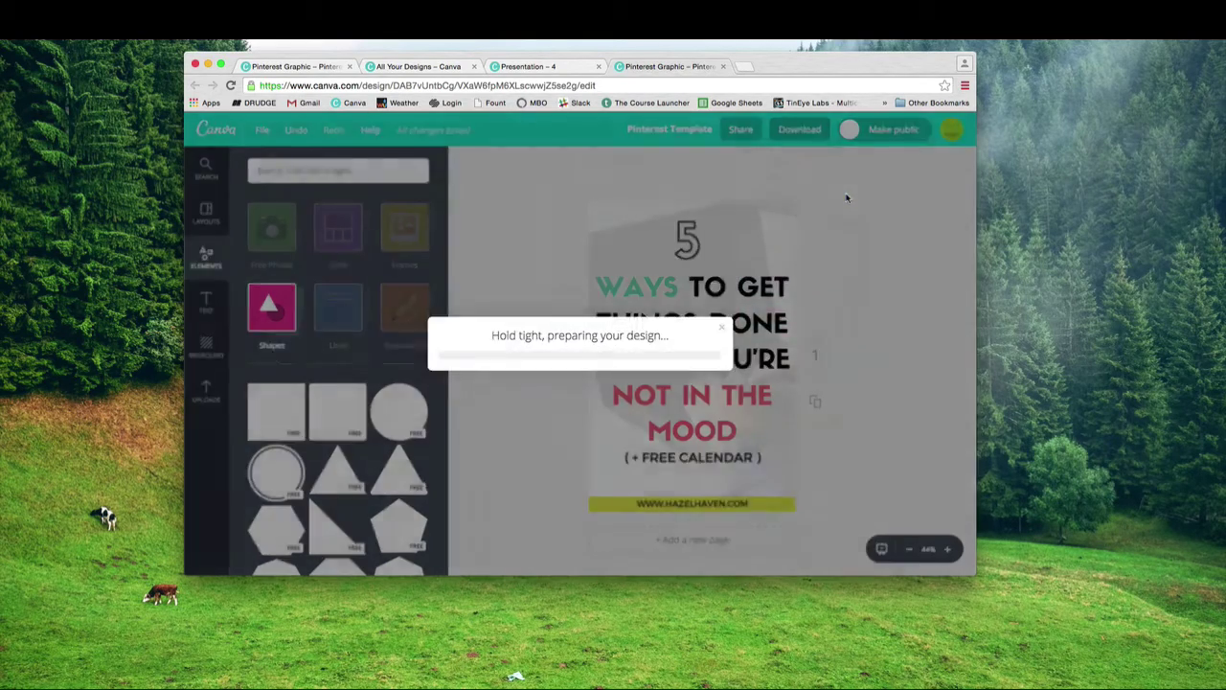